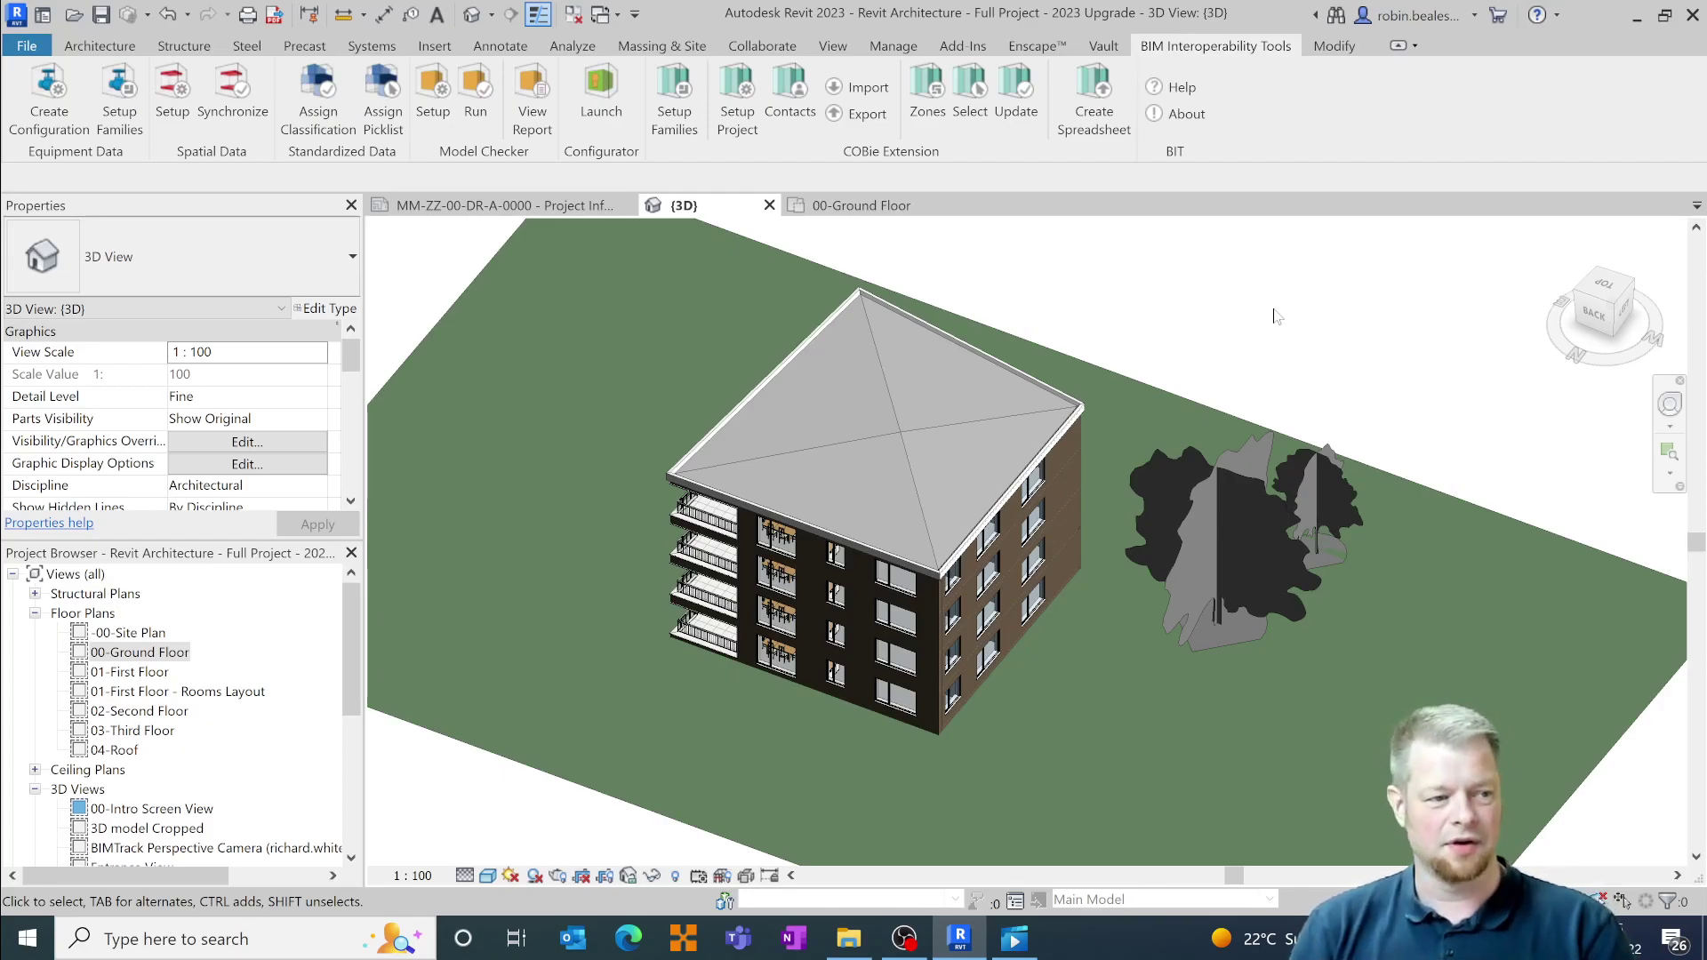
Step: Turn on shadows and the sun path in the 3D view of the building
shift+middle_drag(1229, 728, 1123, 663)
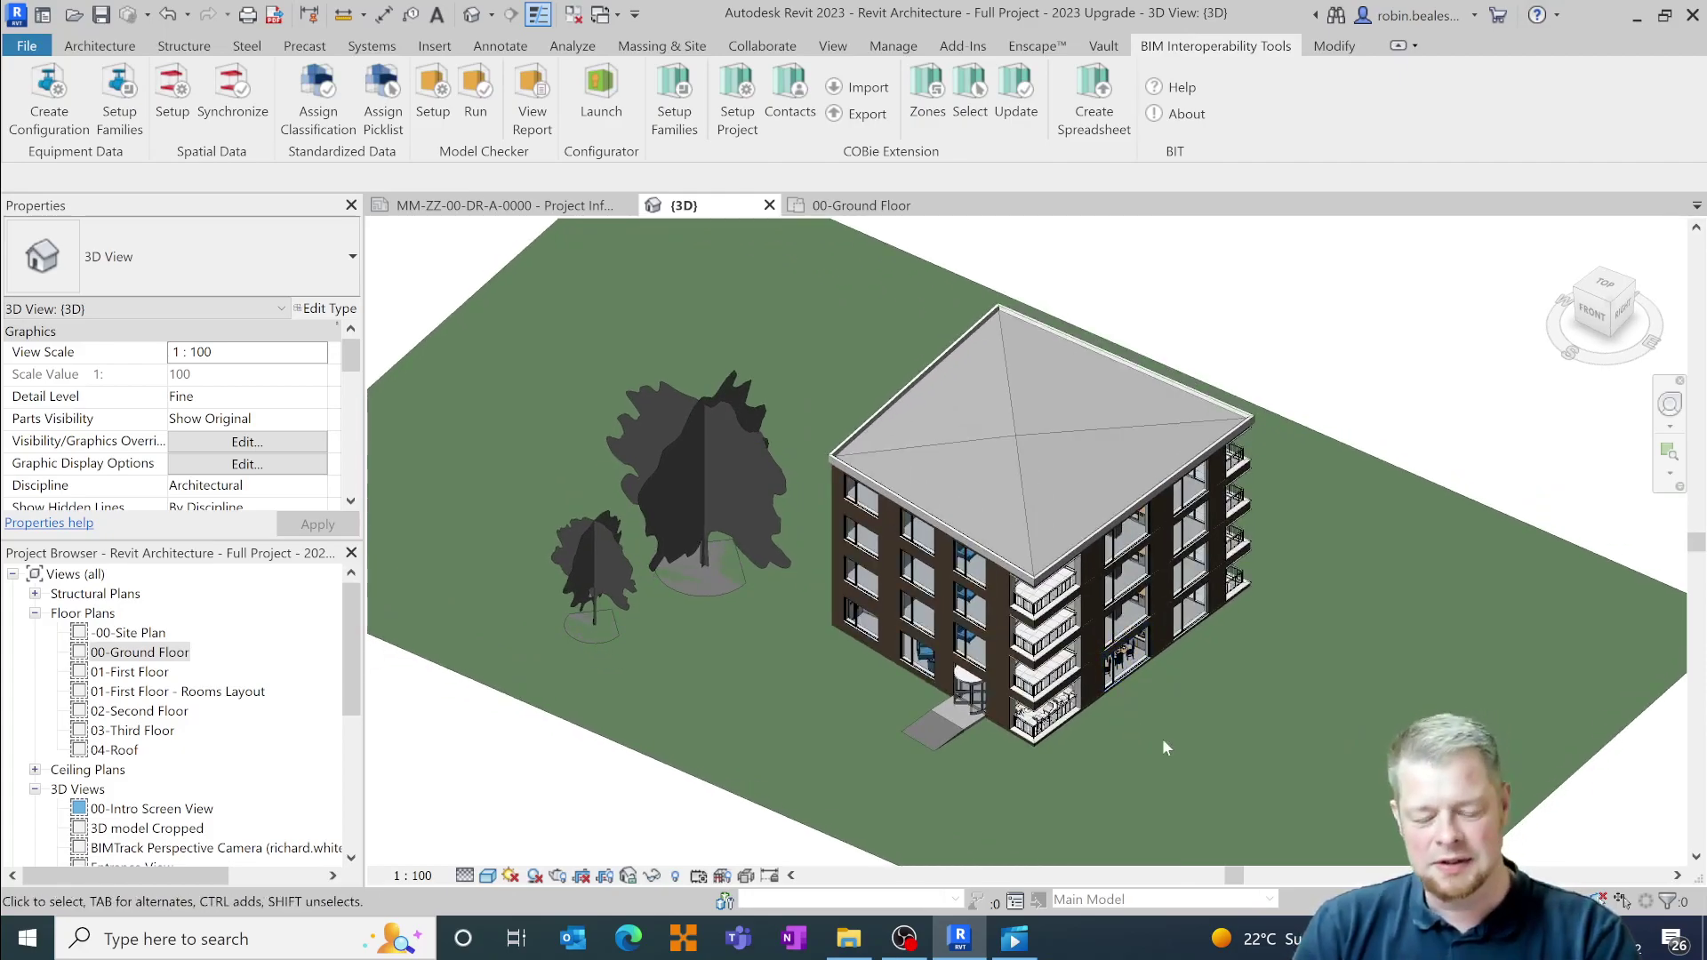
shift+middle_drag(1228, 718, 1220, 729)
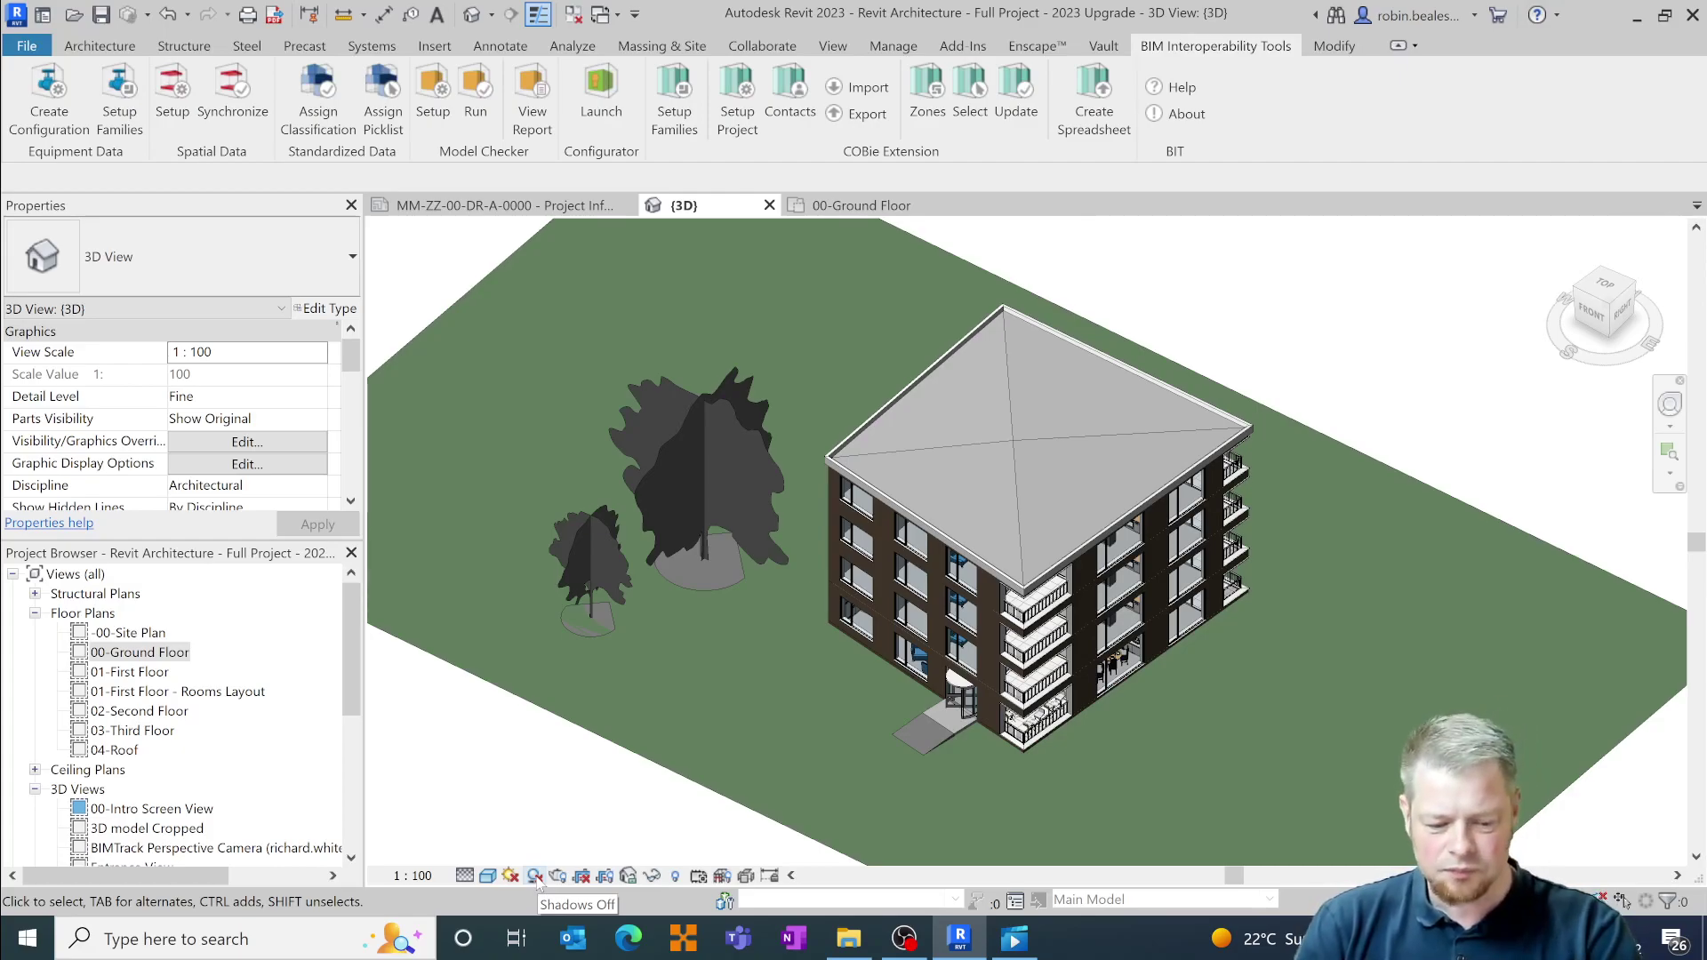
click(534, 875)
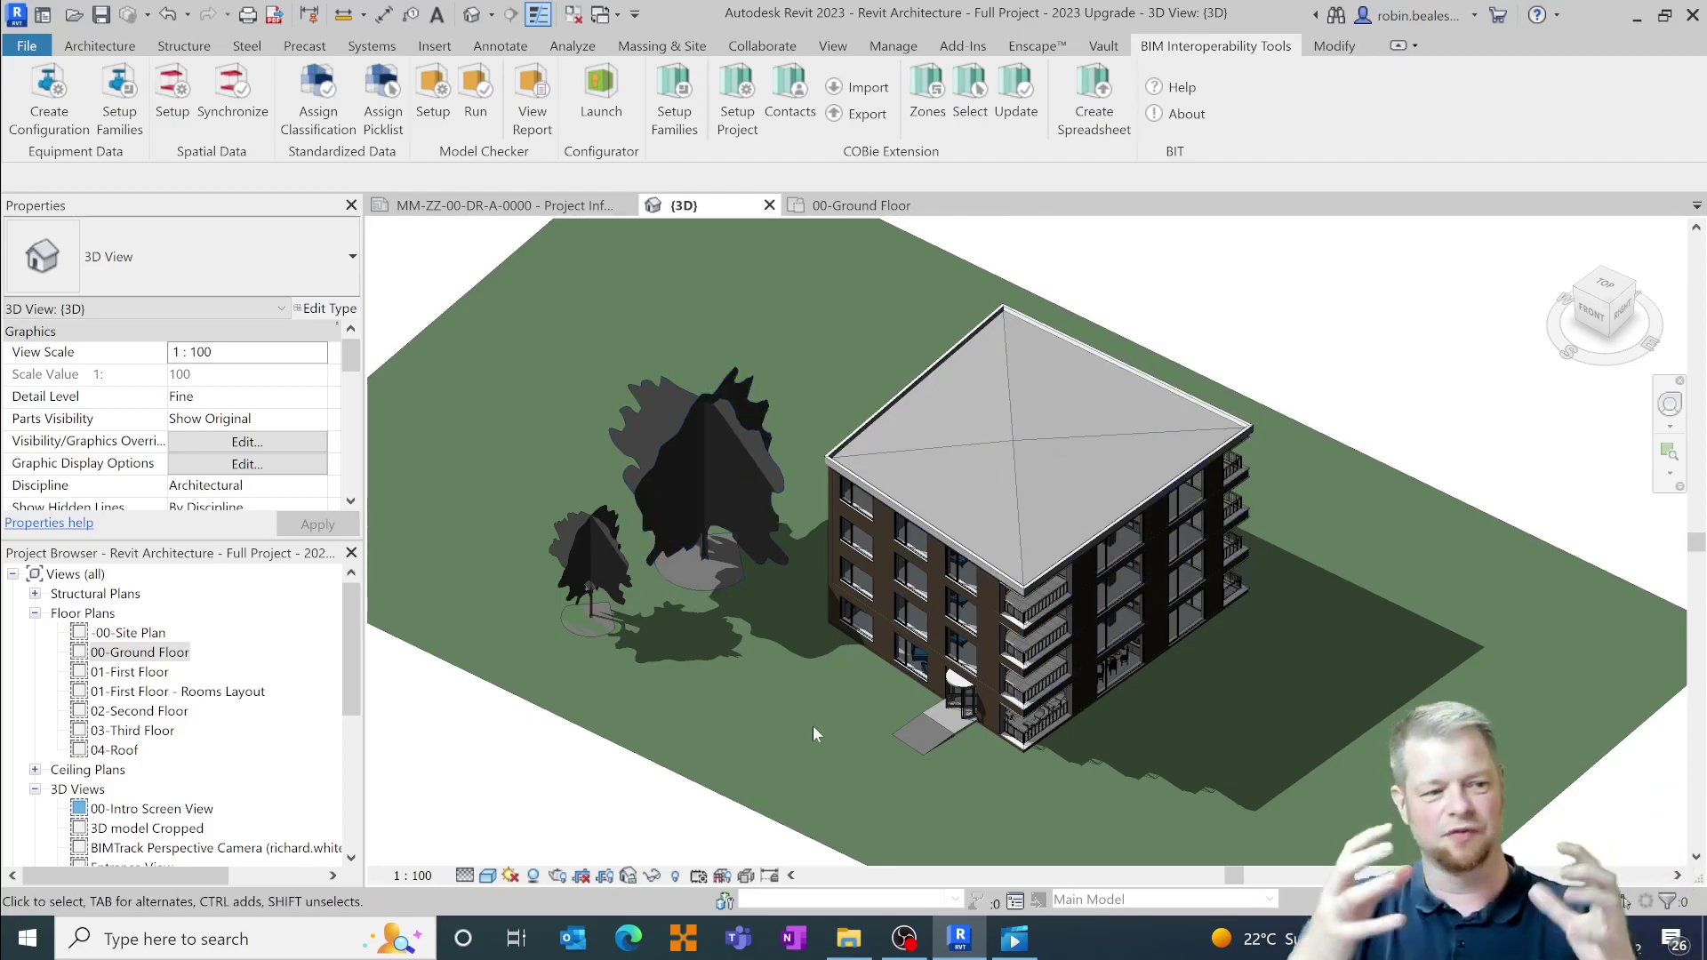
click(510, 875)
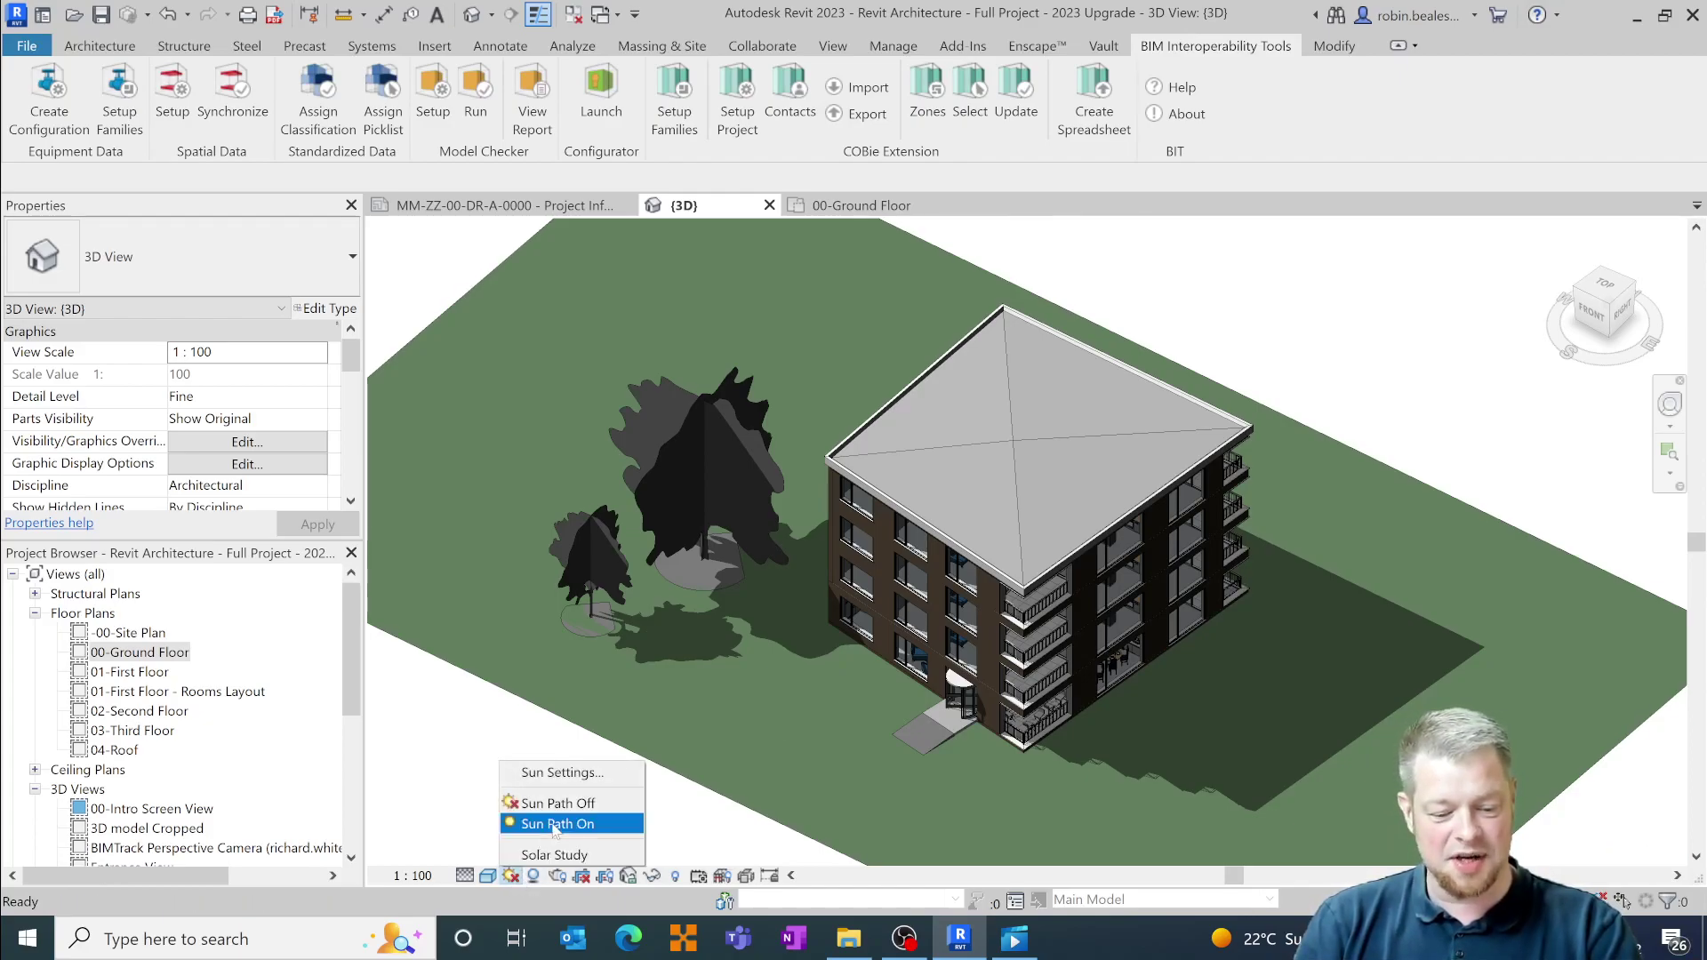
click(553, 824)
scroll(1132, 526, down, 4)
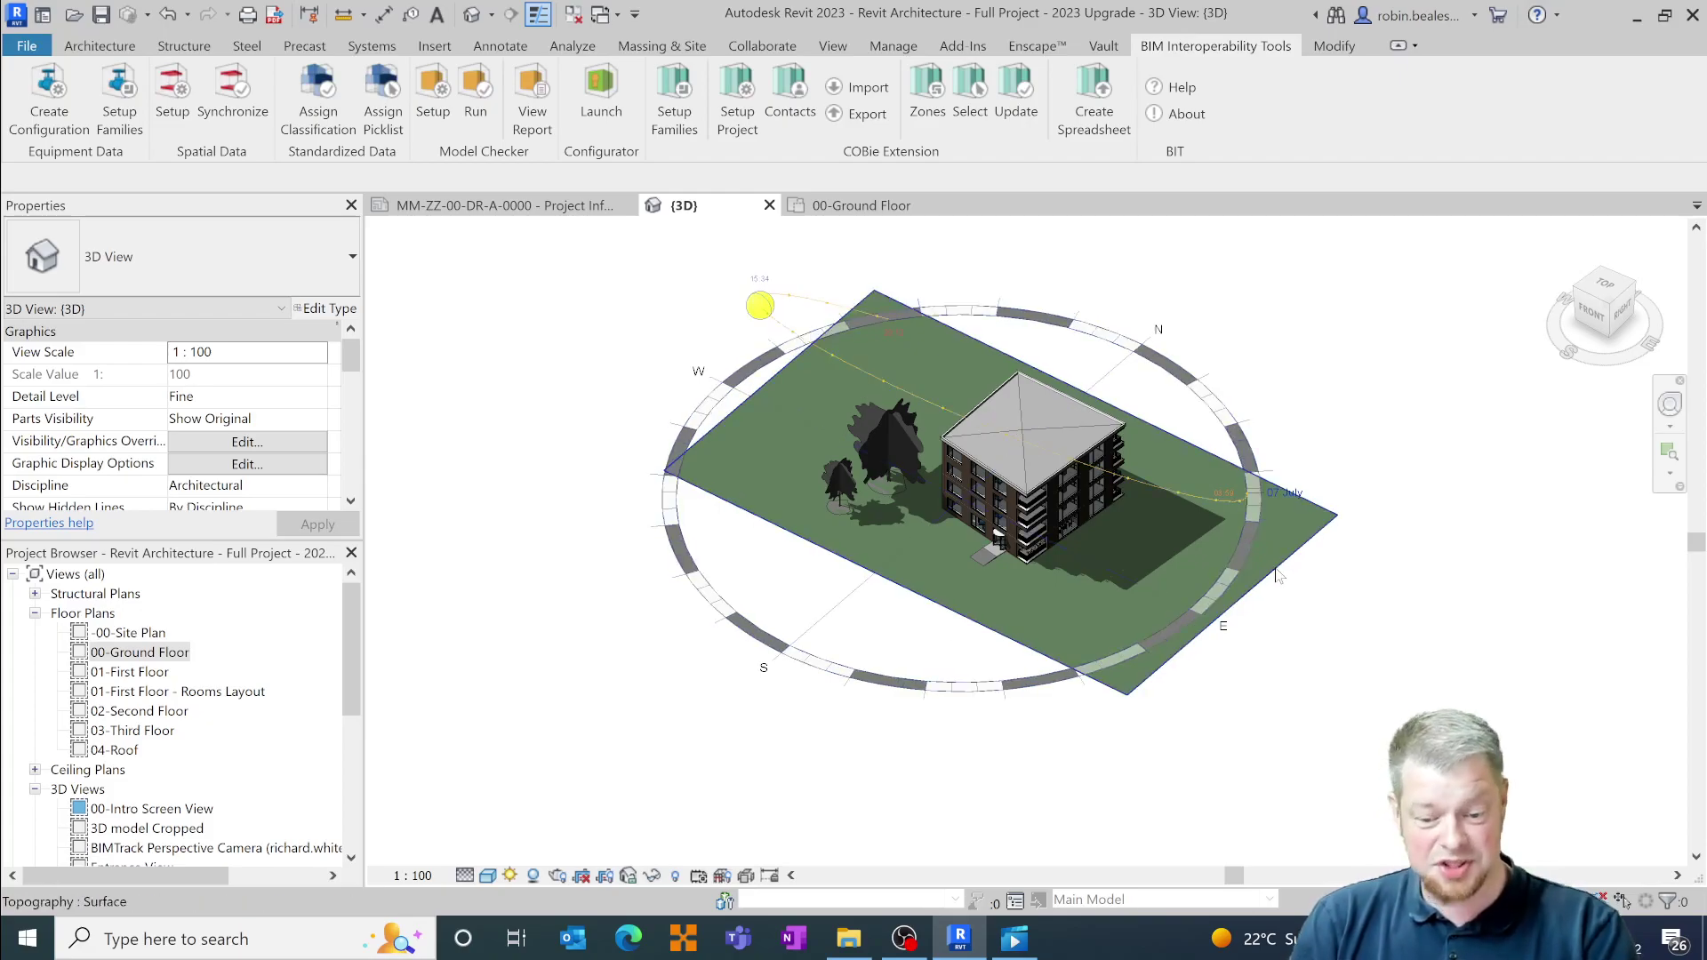
Step: Open the date and time labels on the sun path for editing and leave both values as they are
click(760, 307)
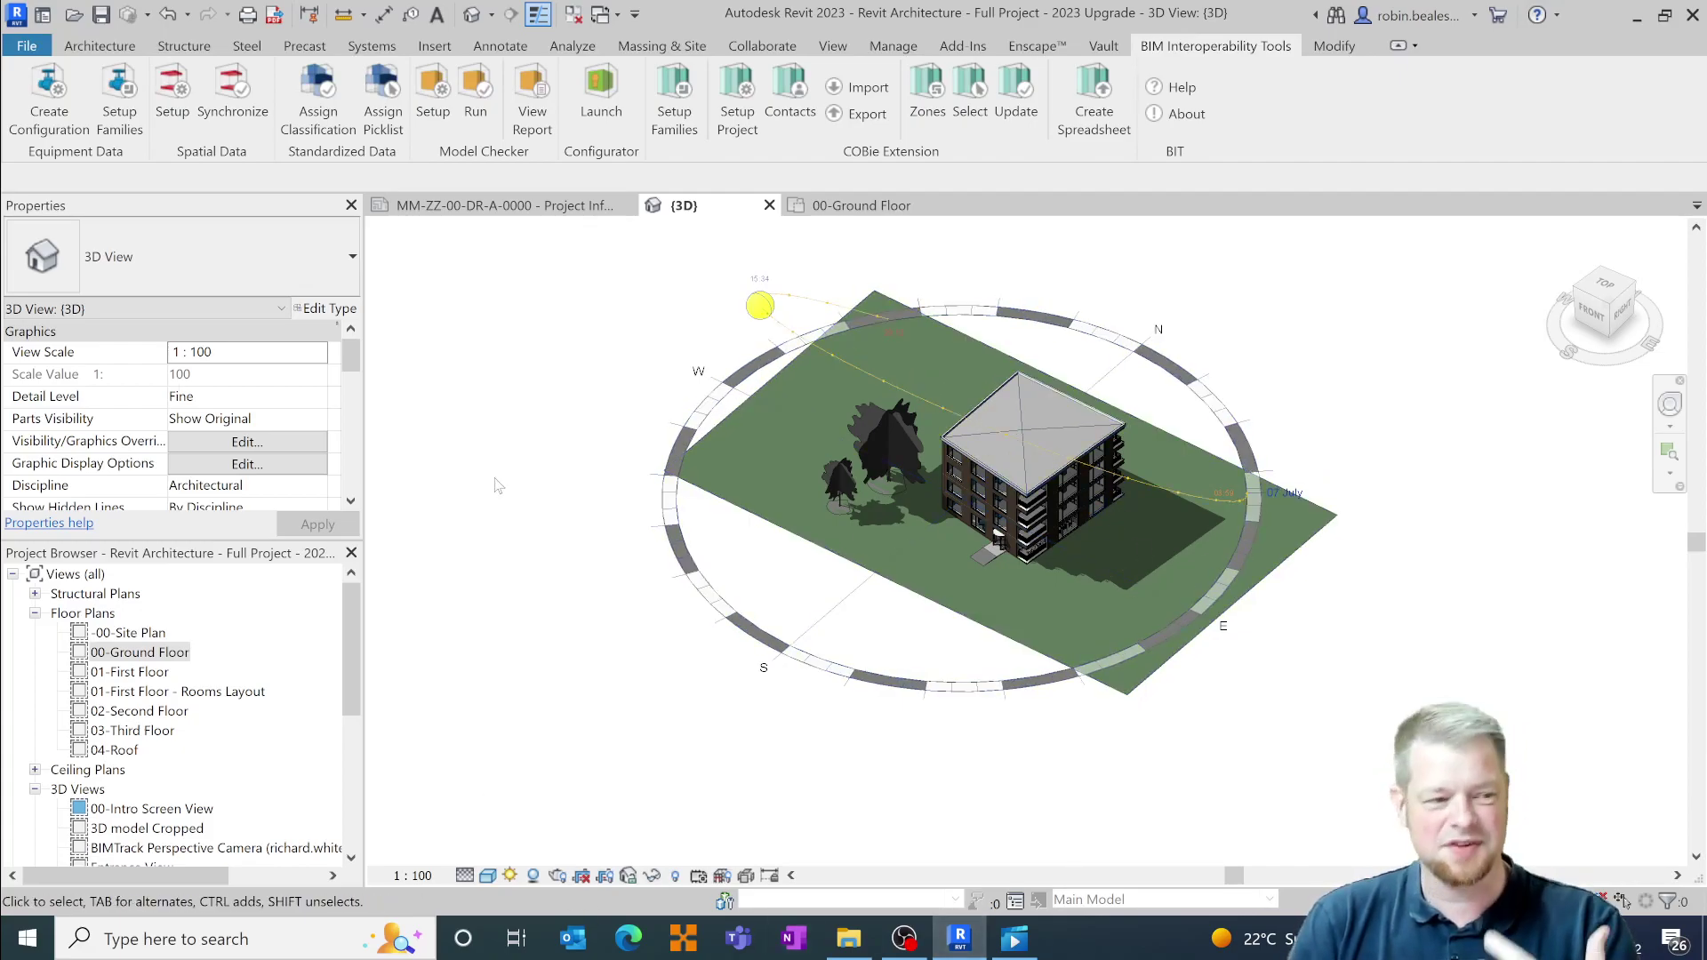
click(509, 875)
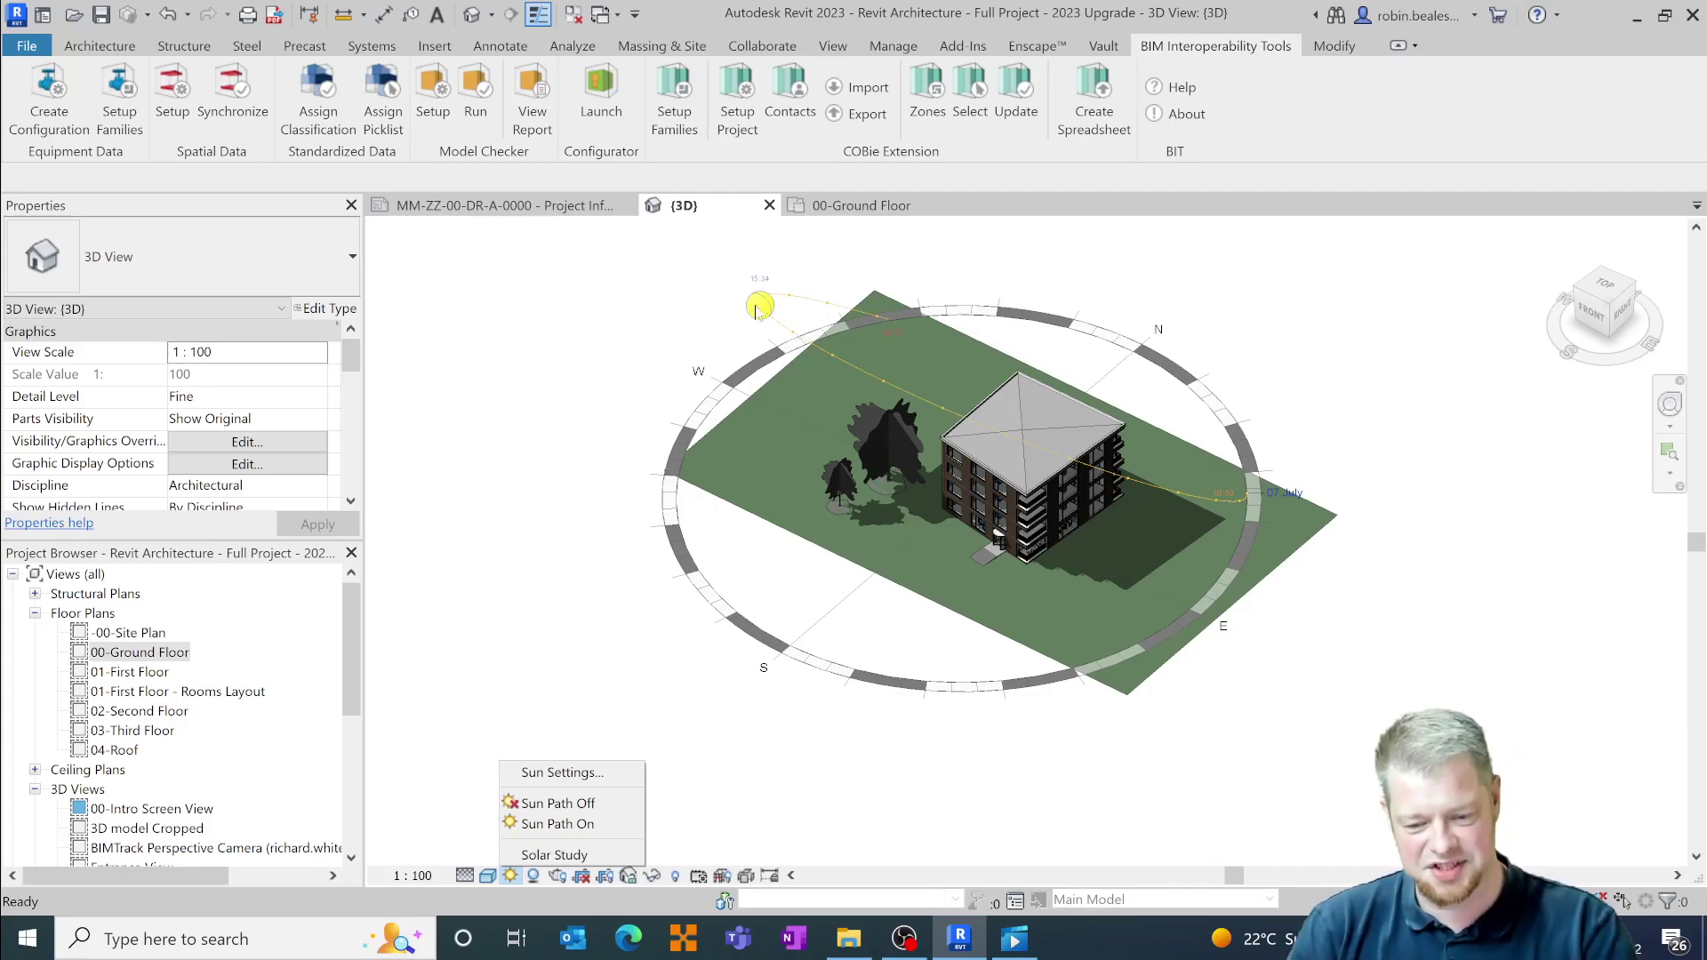
click(1331, 441)
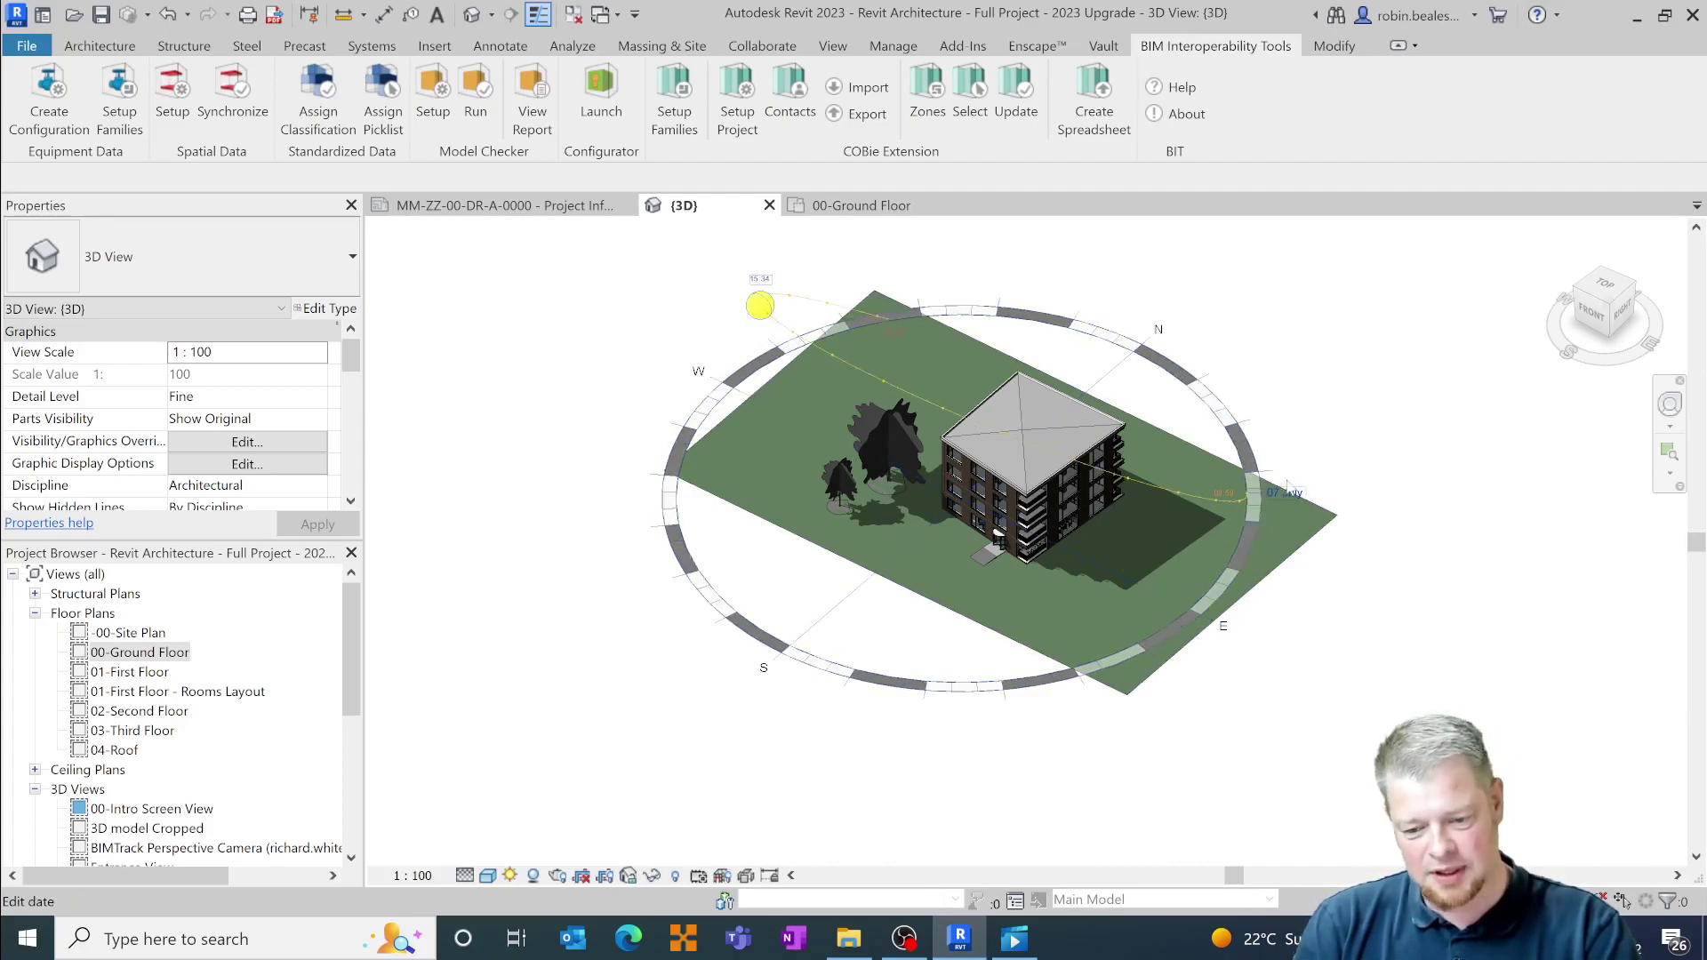
click(1286, 494)
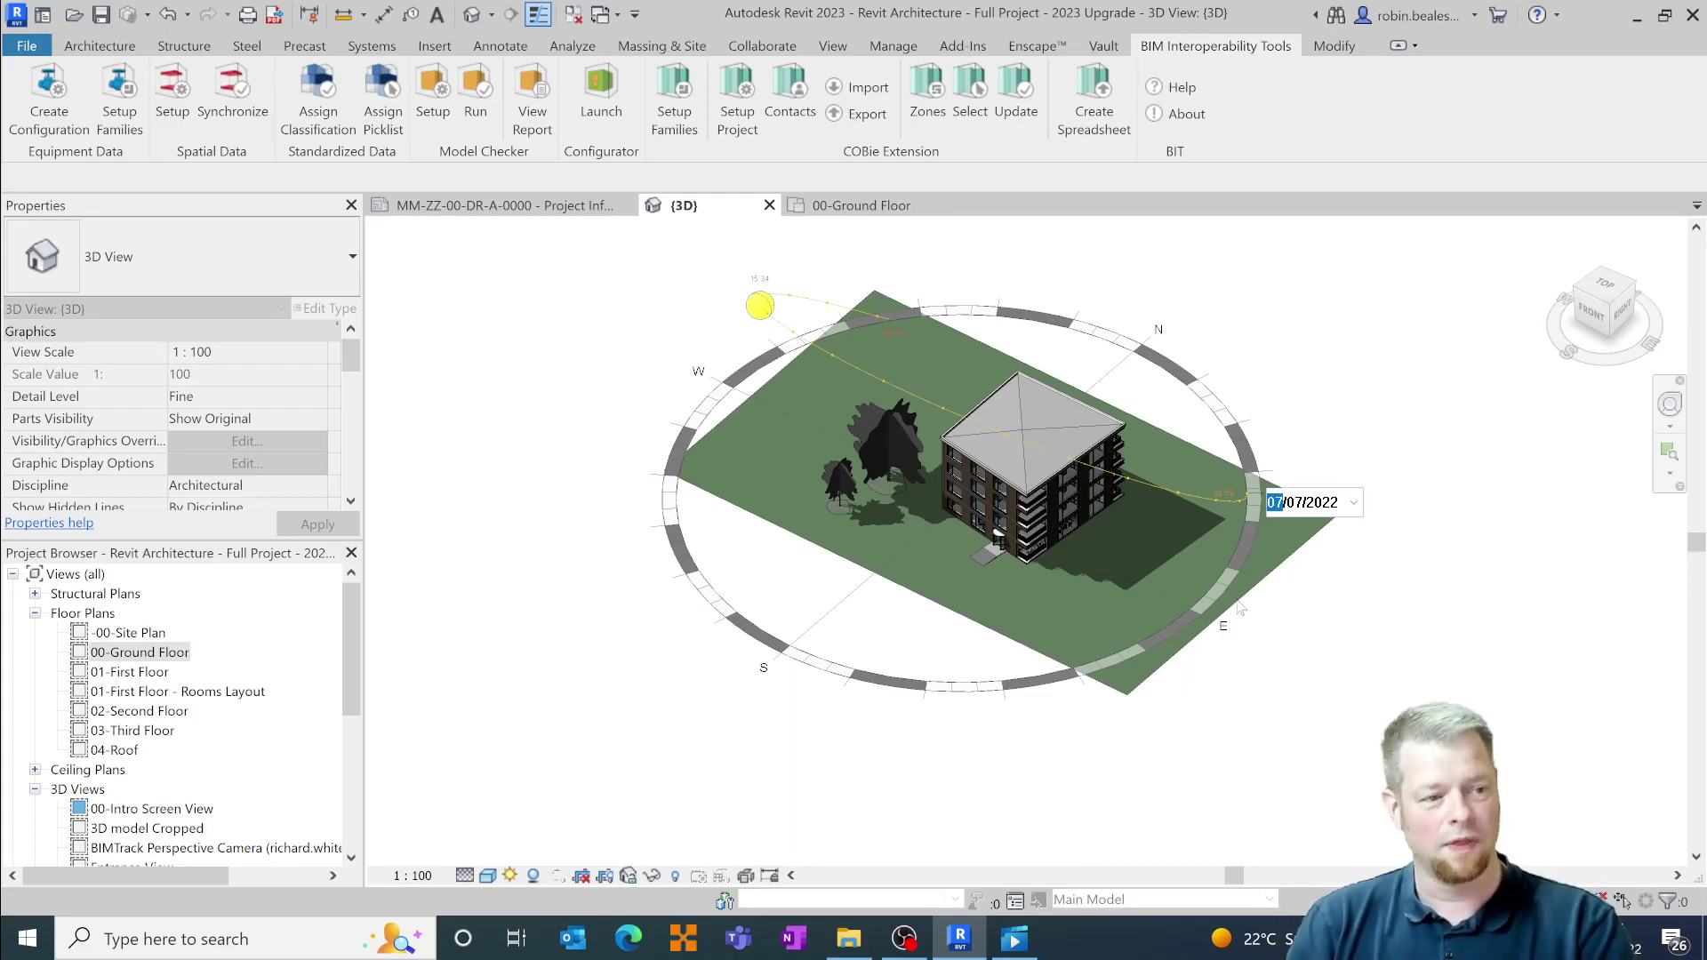
click(757, 281)
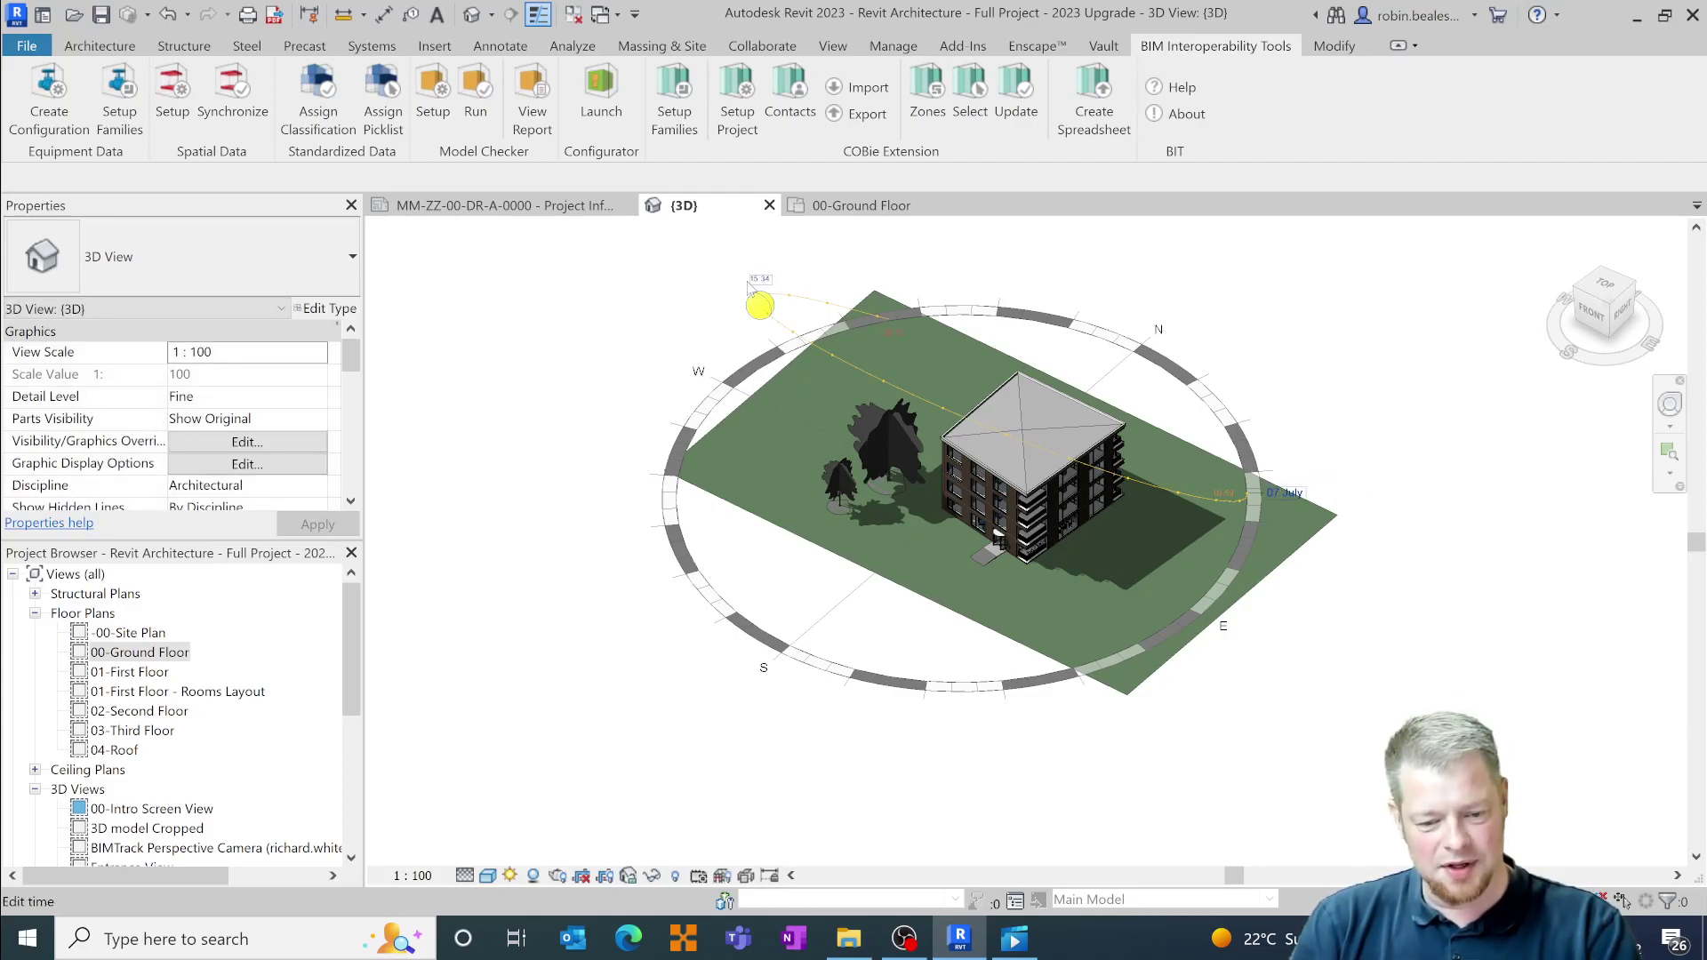
click(758, 281)
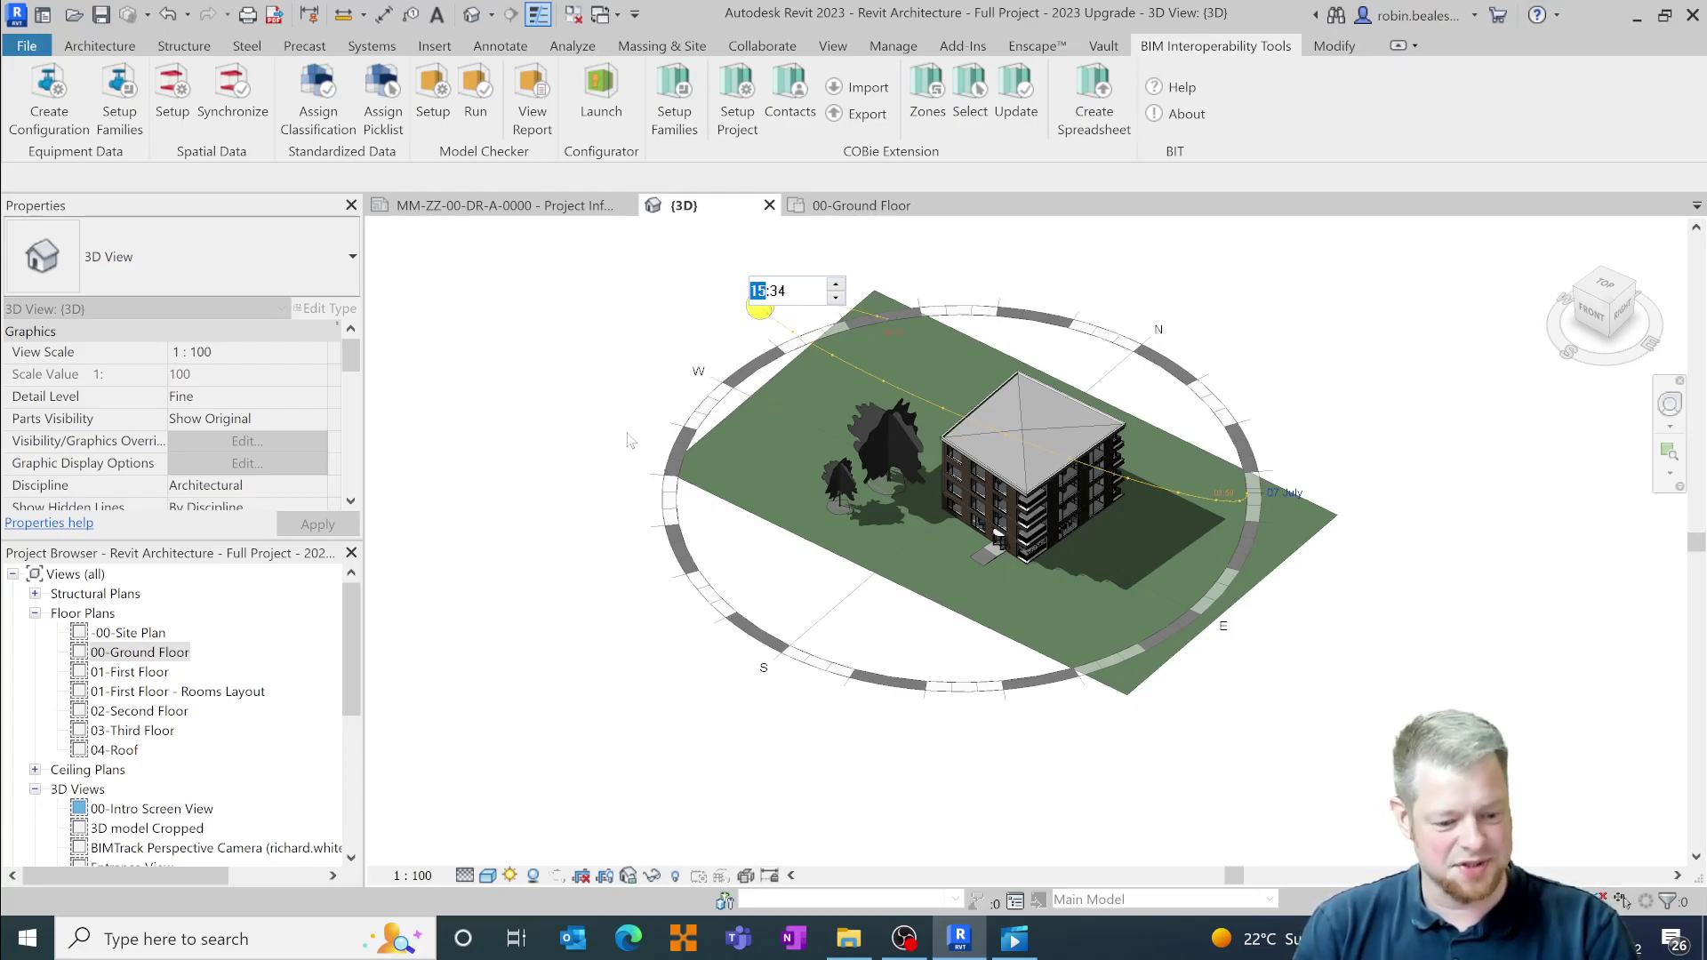
key(Return)
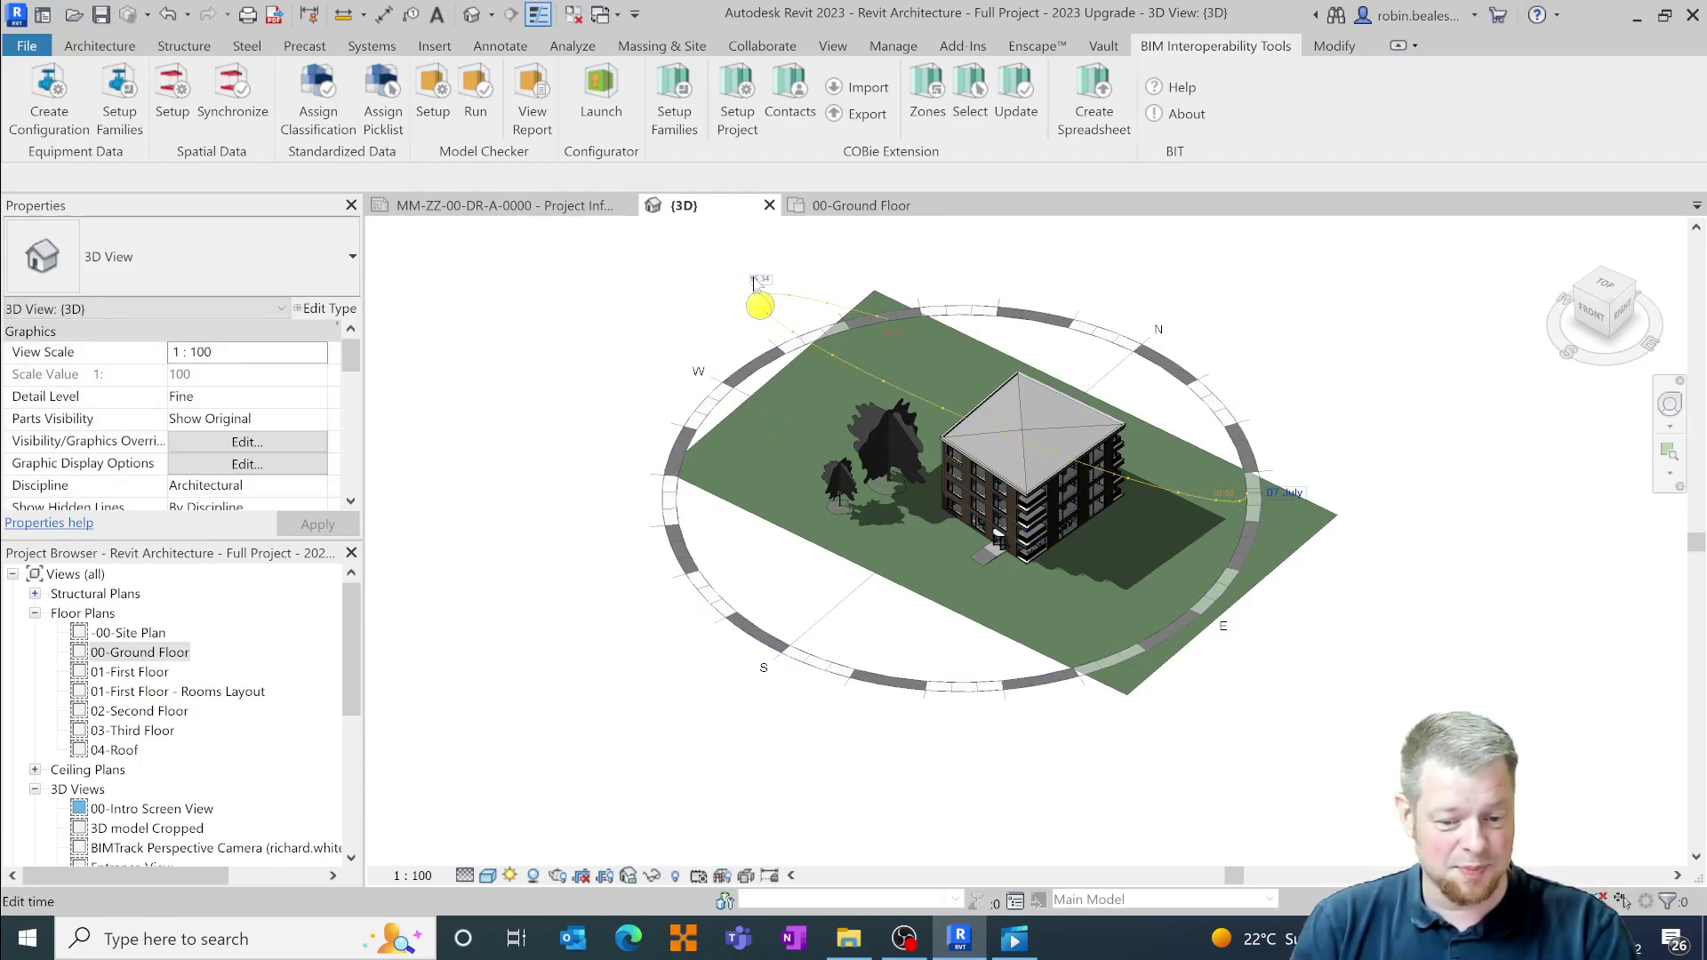
click(755, 282)
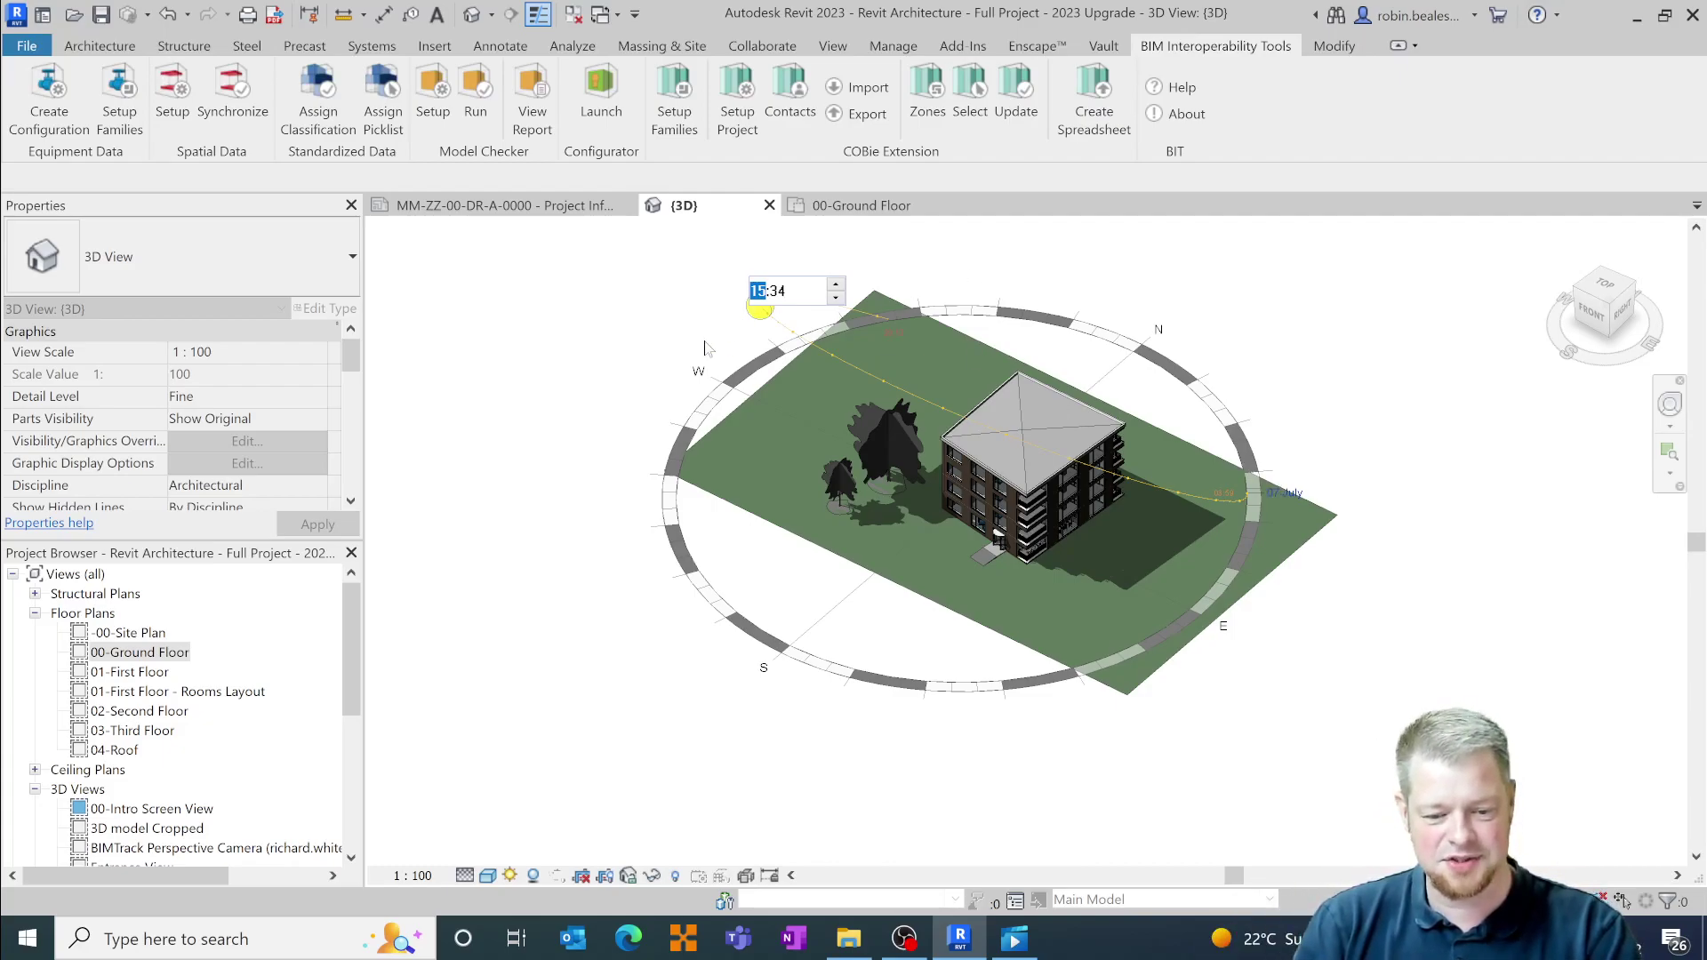
click(711, 346)
Step: Move the sun along its 7 July daily path to 12:00
drag(813, 350, 939, 408)
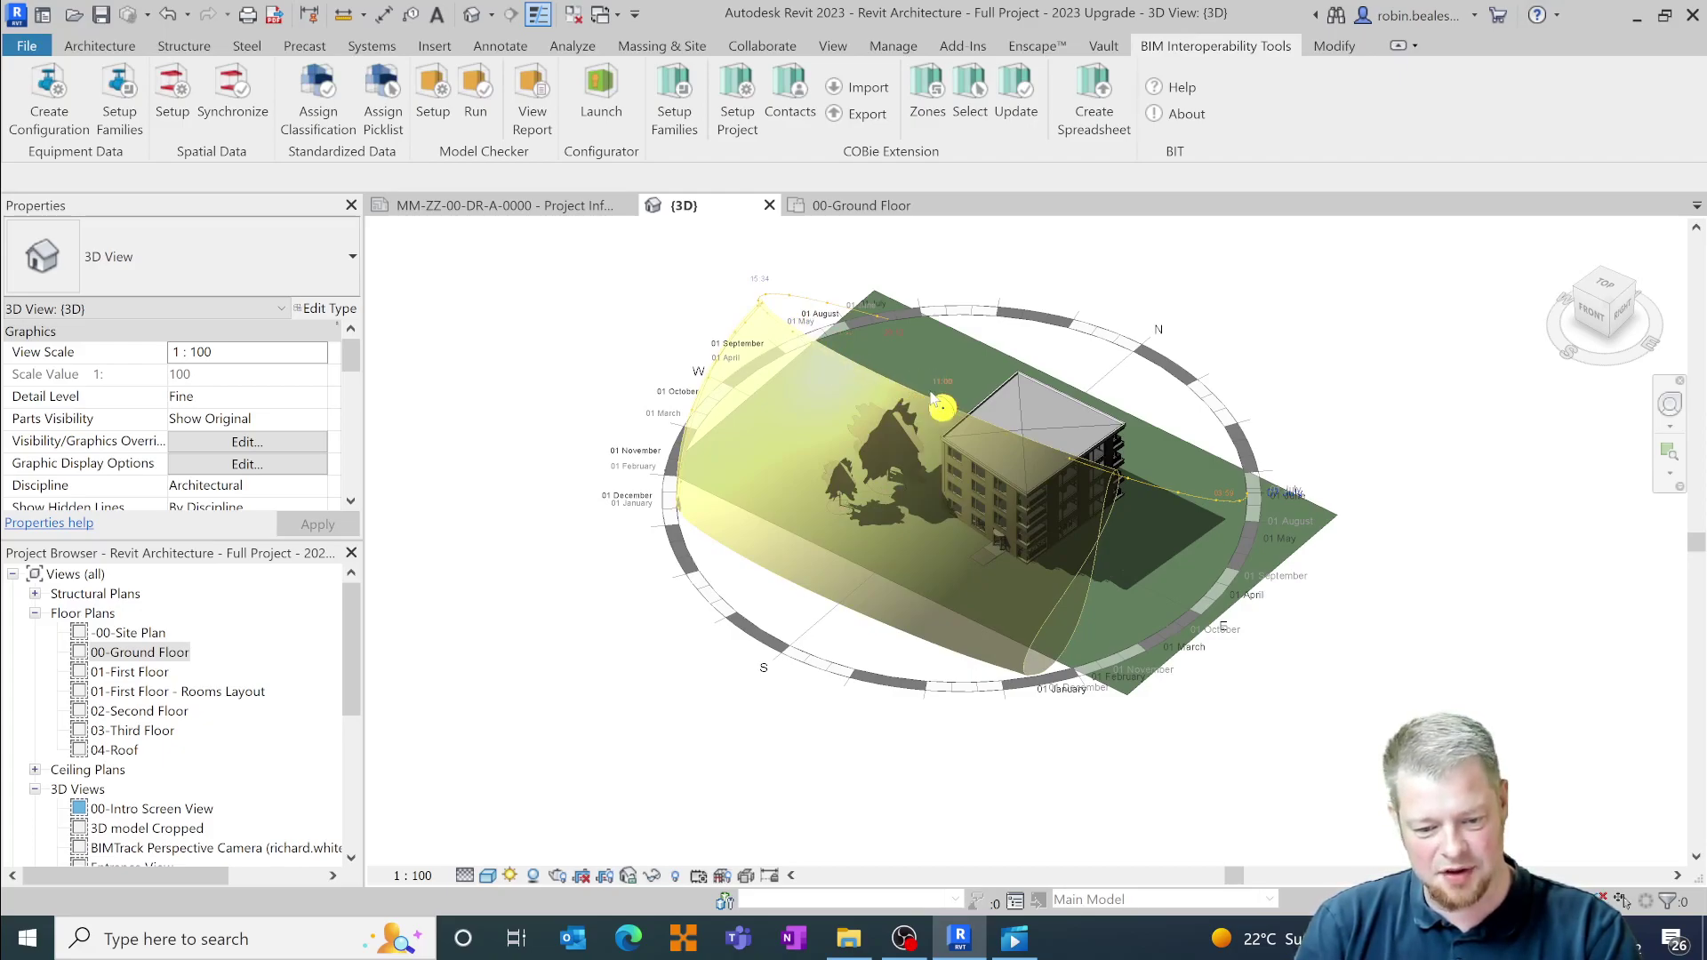
drag(927, 401, 856, 367)
mouse_move(1020, 433)
mouse_down()
mouse_move(1098, 487)
mouse_move(1086, 551)
mouse_up()
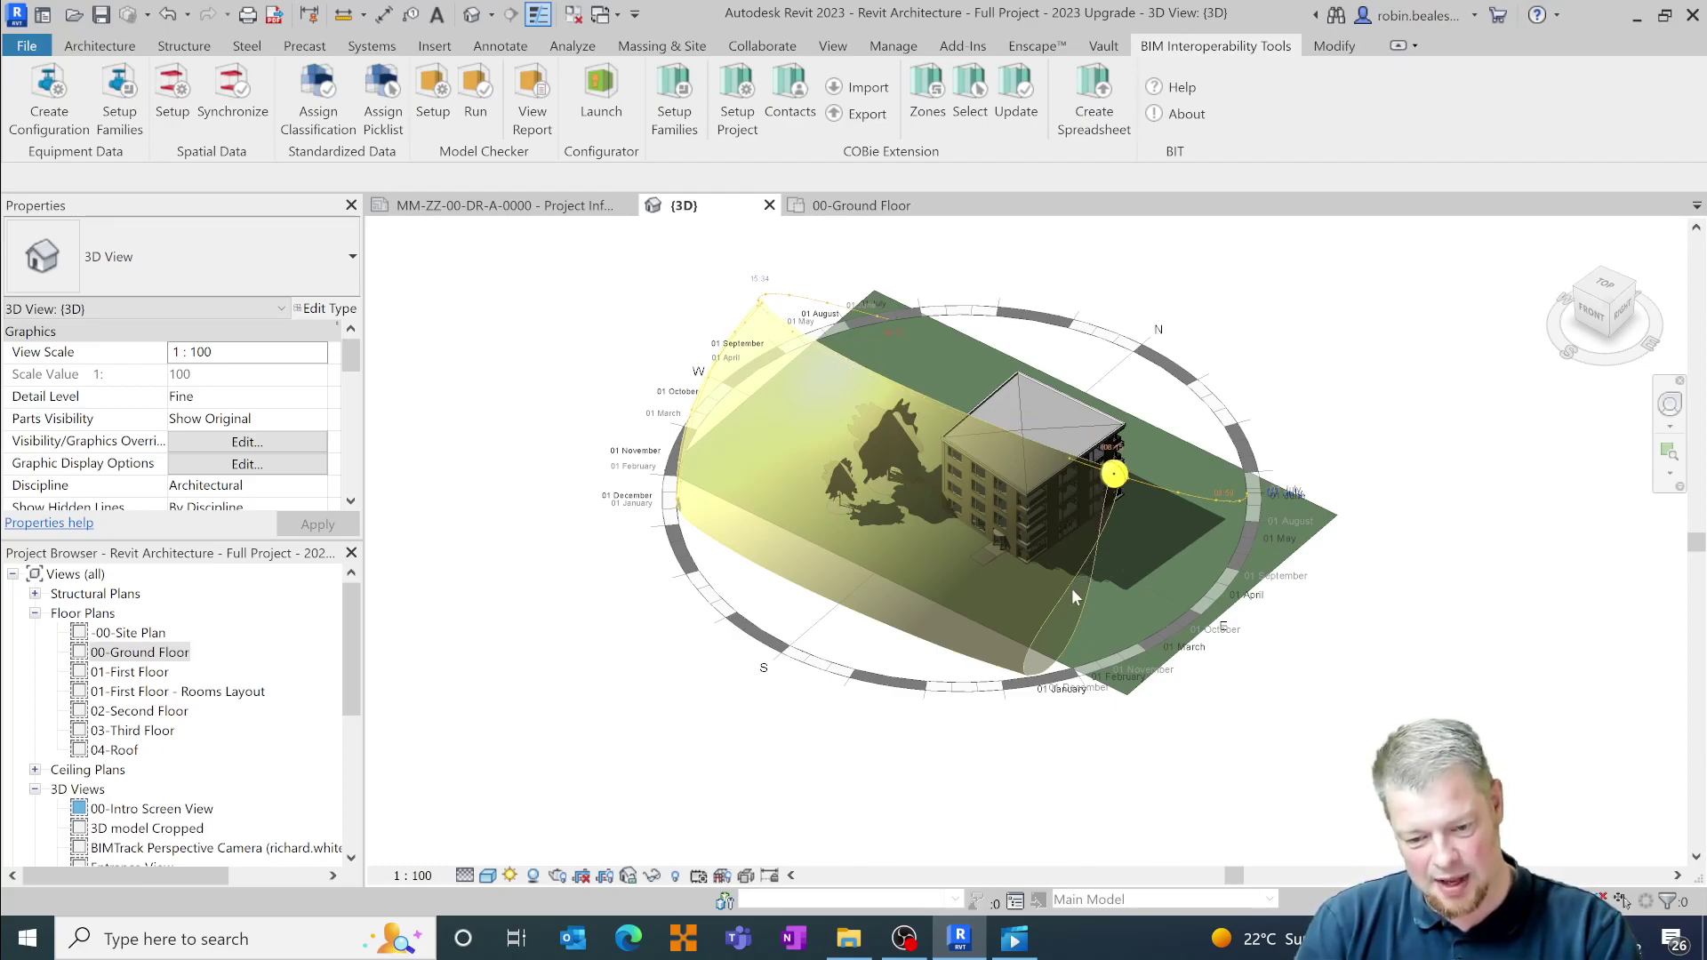
mouse_move(1109, 554)
mouse_down()
mouse_move(981, 440)
mouse_move(883, 386)
mouse_move(887, 410)
mouse_up()
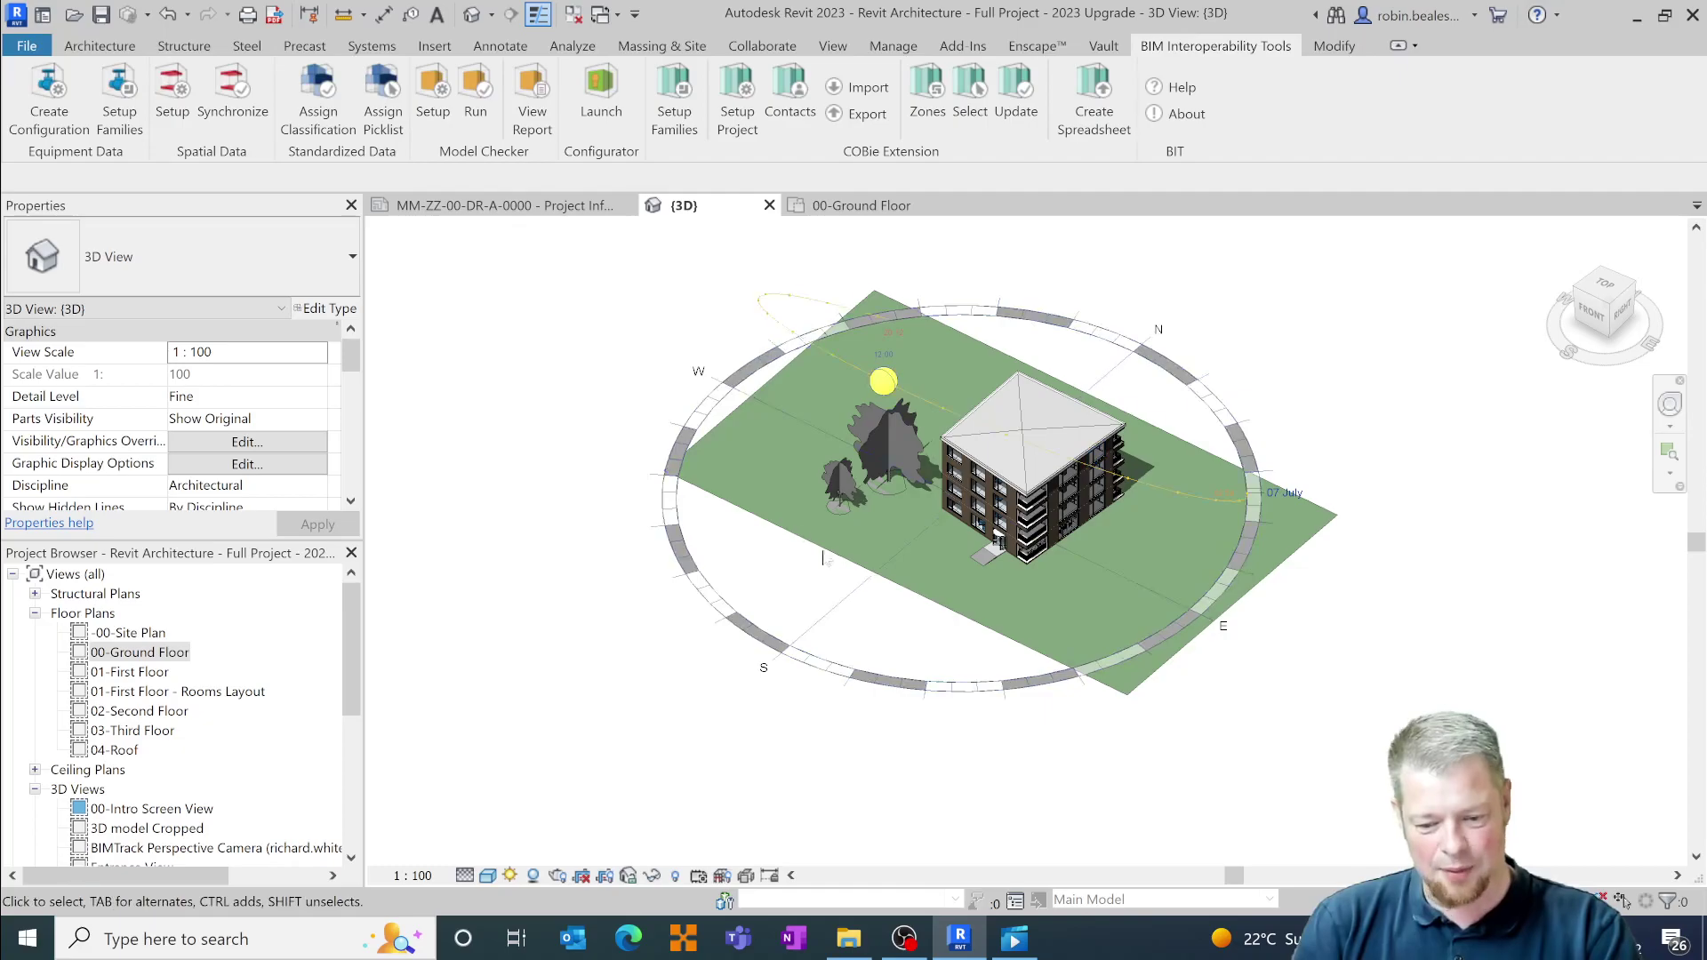
shift+middle_drag(959, 595, 1400, 618)
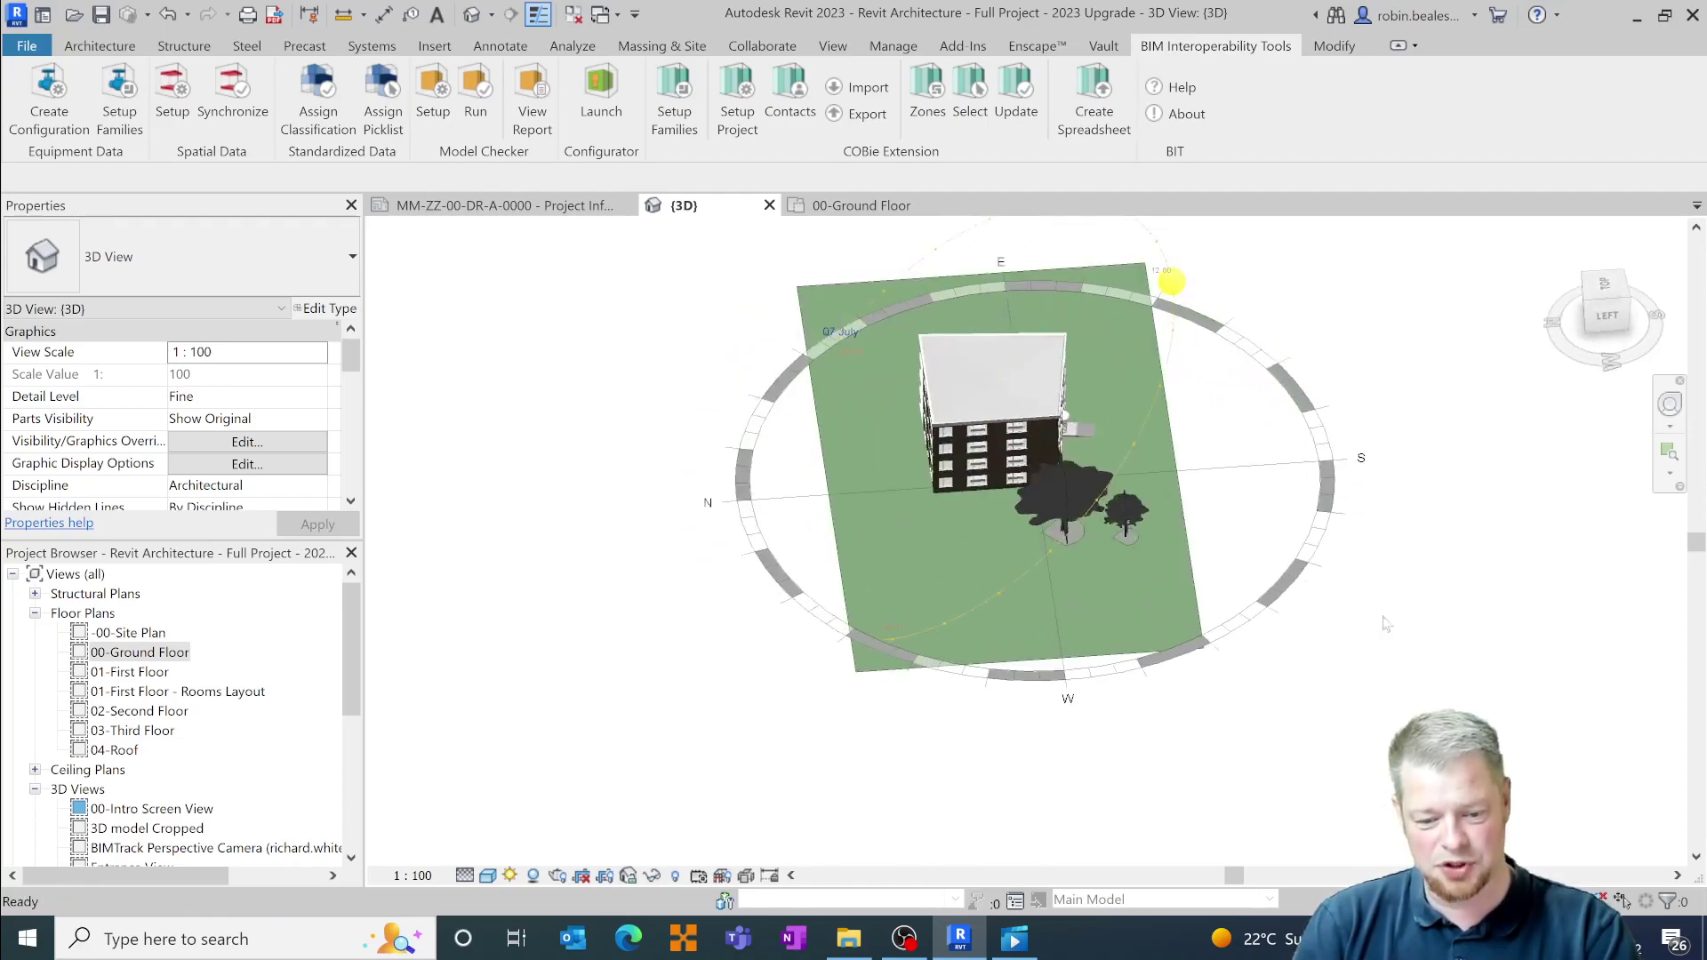
shift+middle_drag(995, 546, 1328, 553)
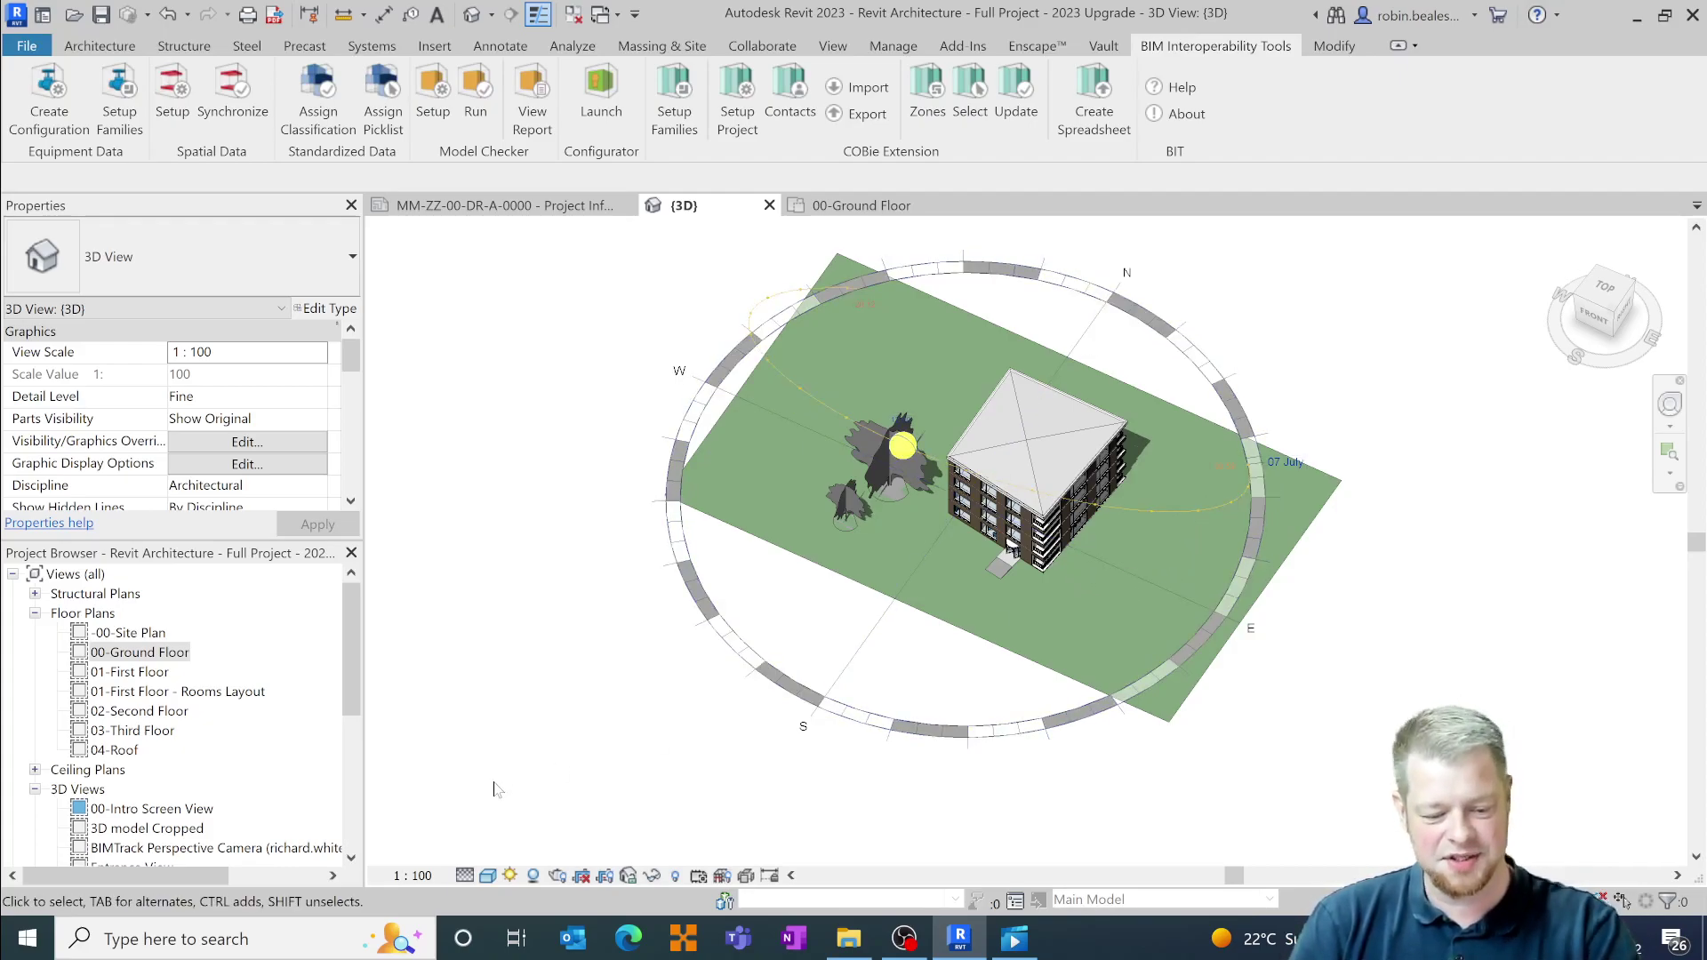
Step: Configure the sun settings as a Single Day solar study running from sunrise to sunset
click(509, 878)
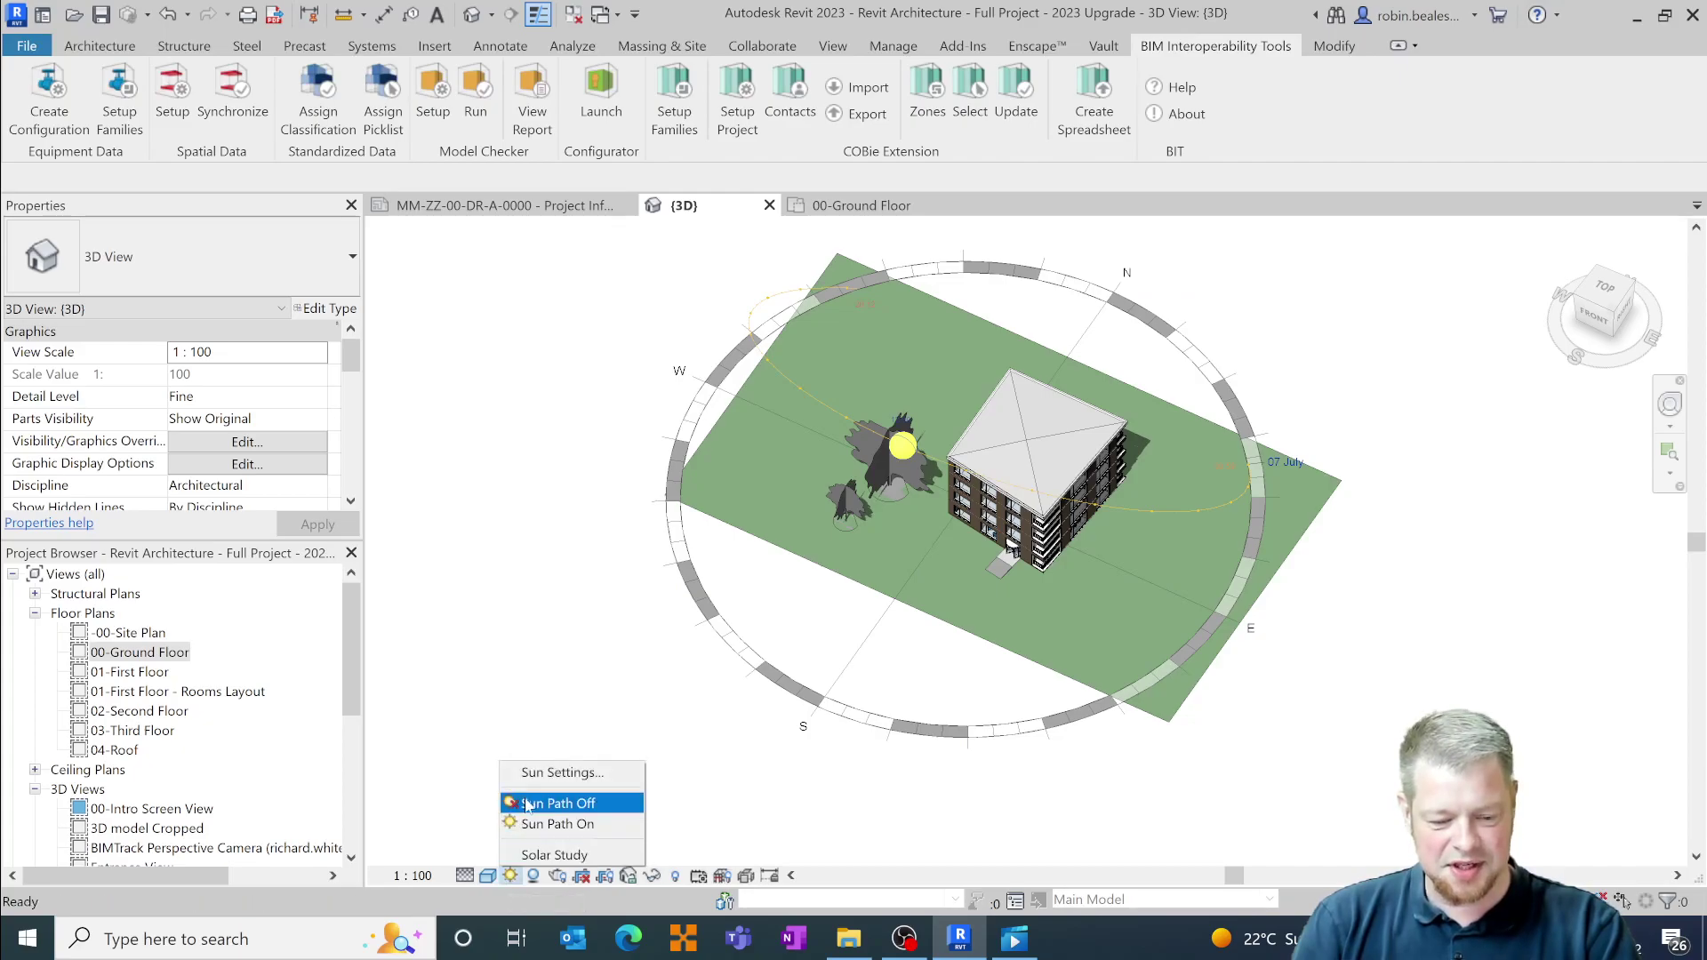
click(552, 767)
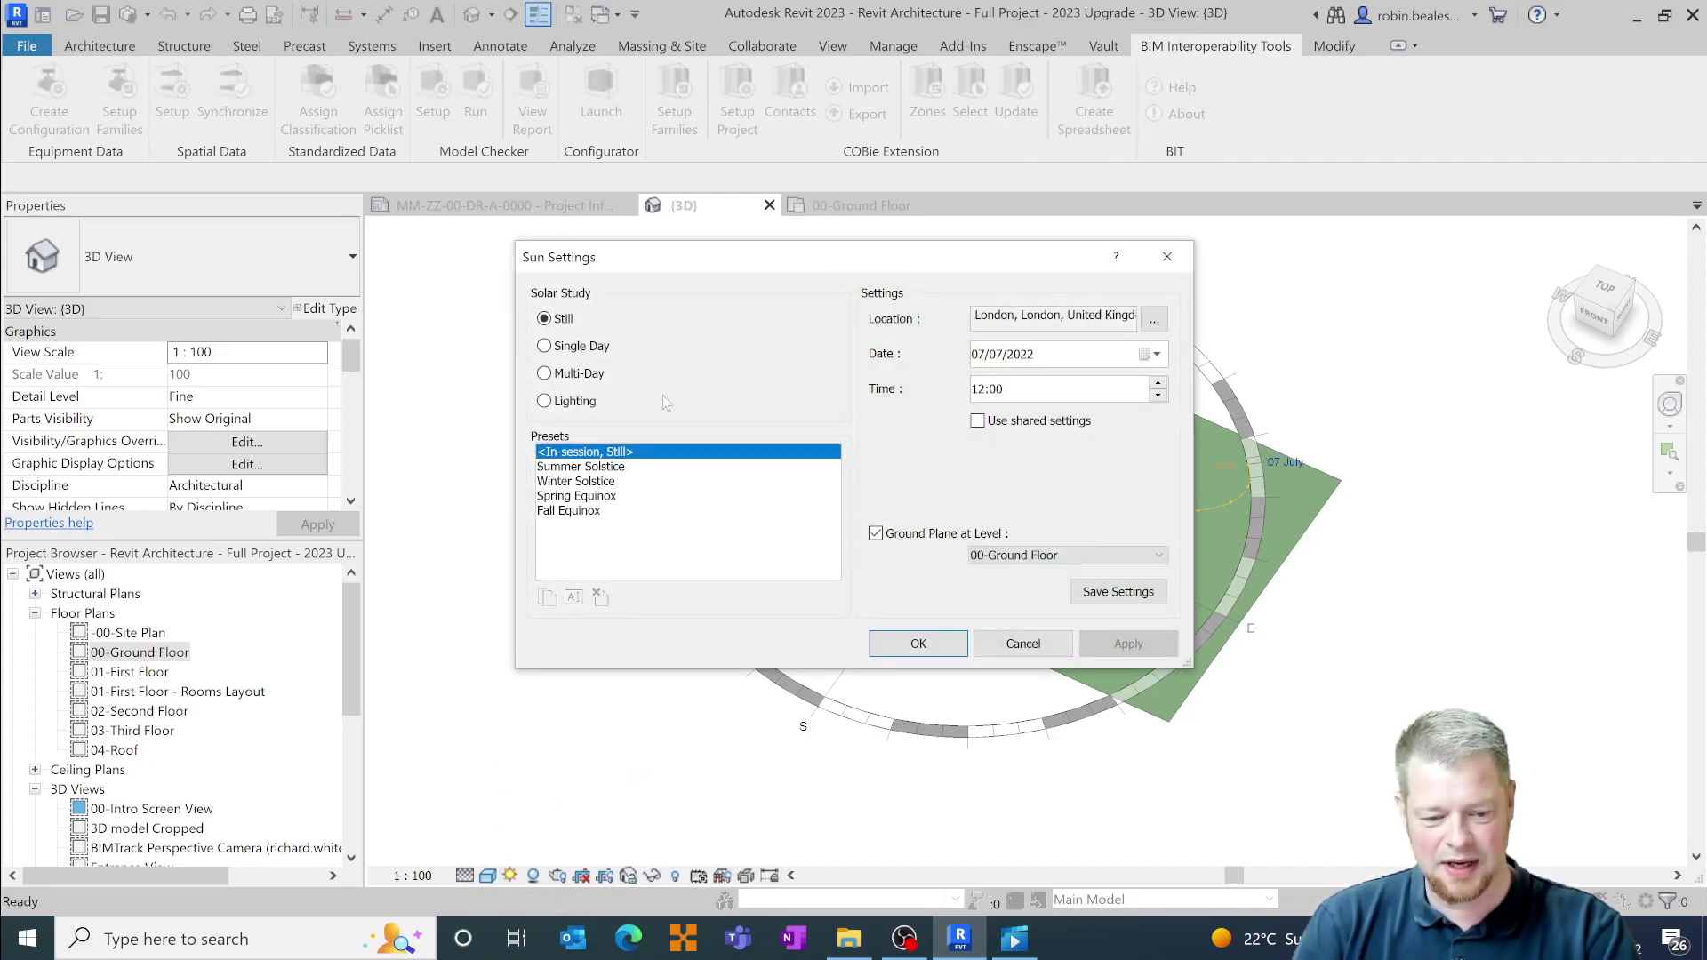
click(545, 346)
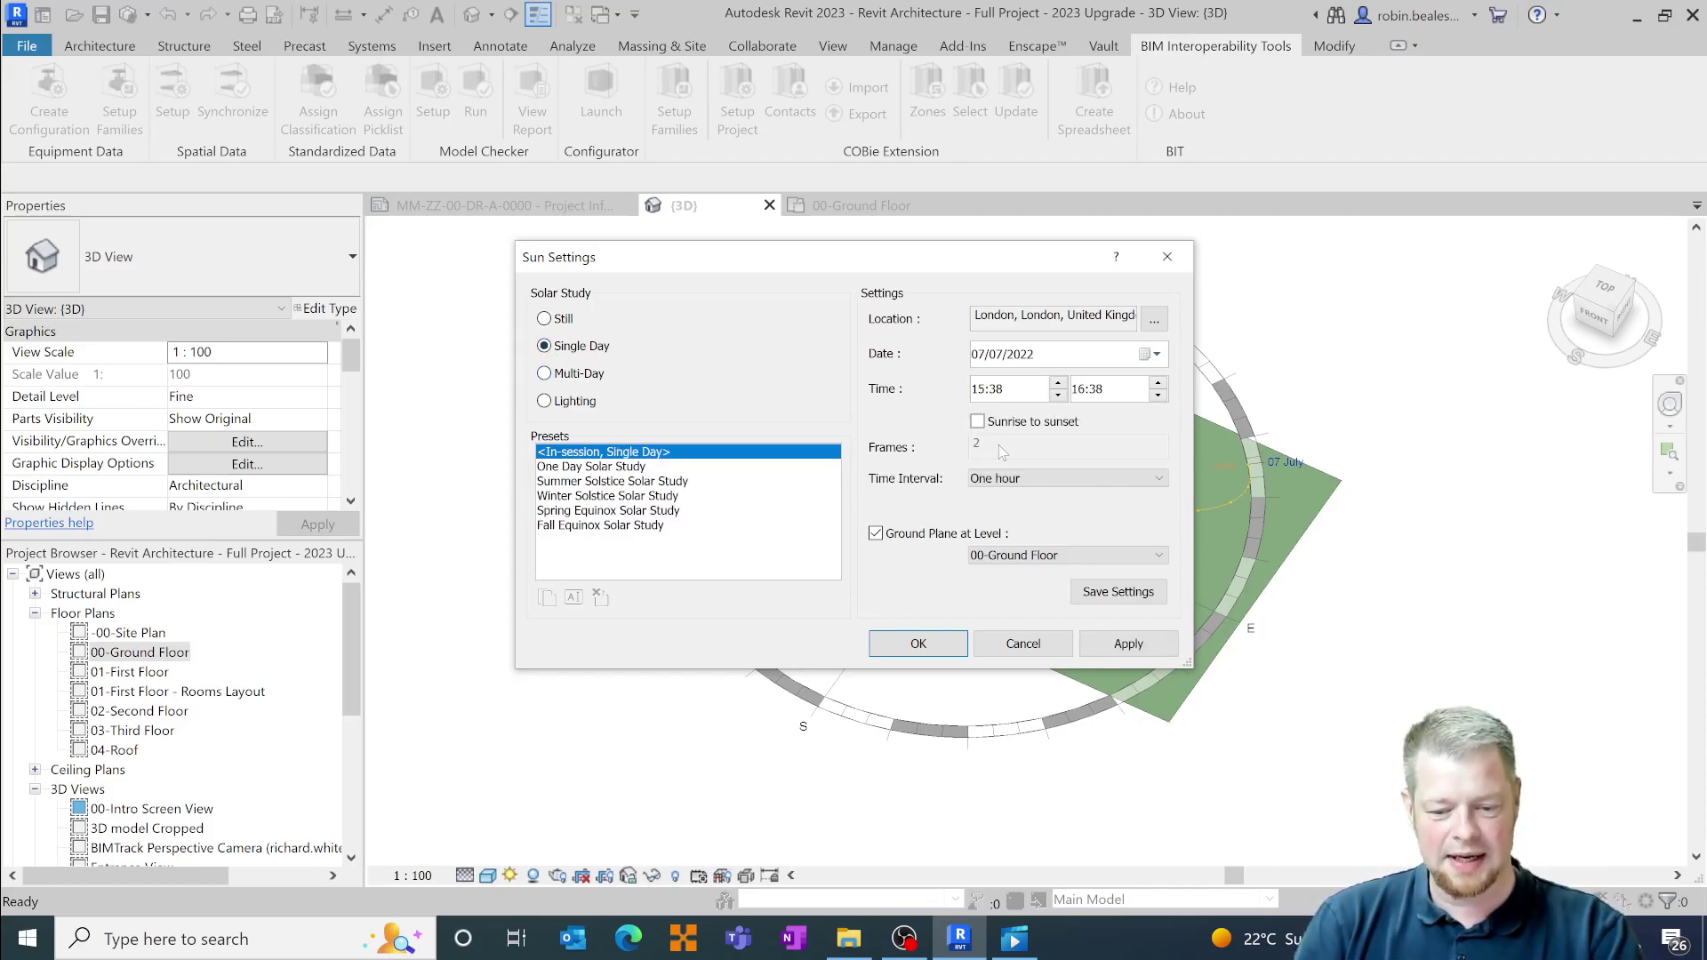
click(978, 422)
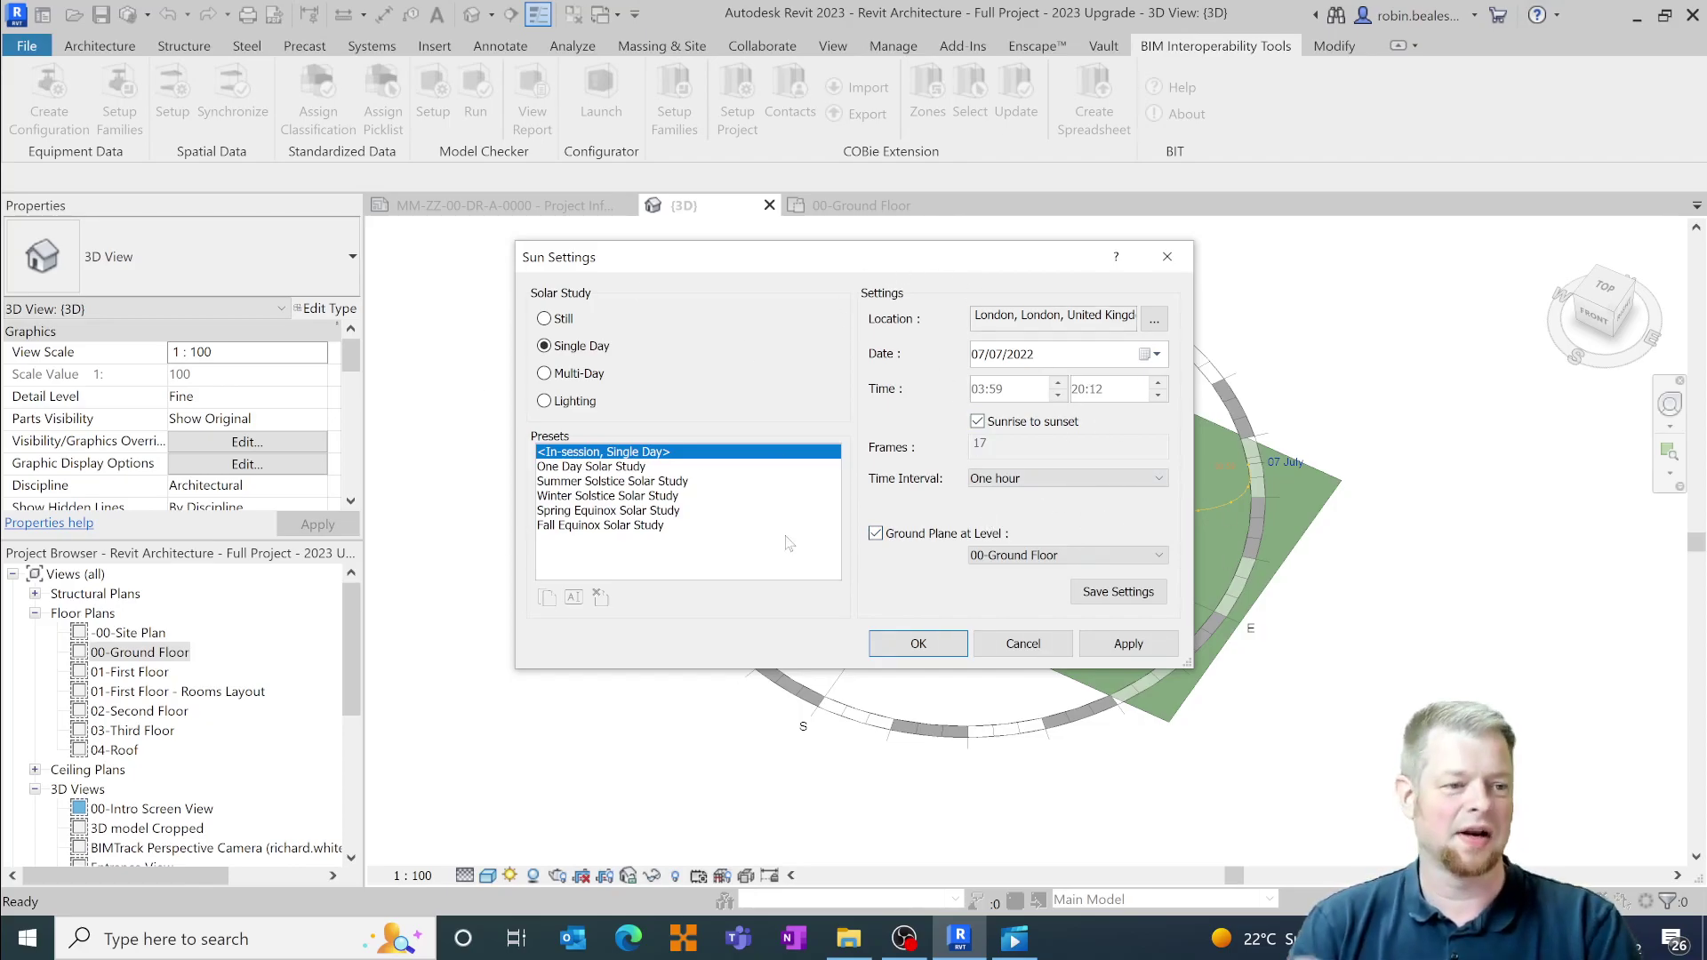
Step: Review the project location settings and apply the single-day study with Sunrise to sunset enabled
click(1155, 321)
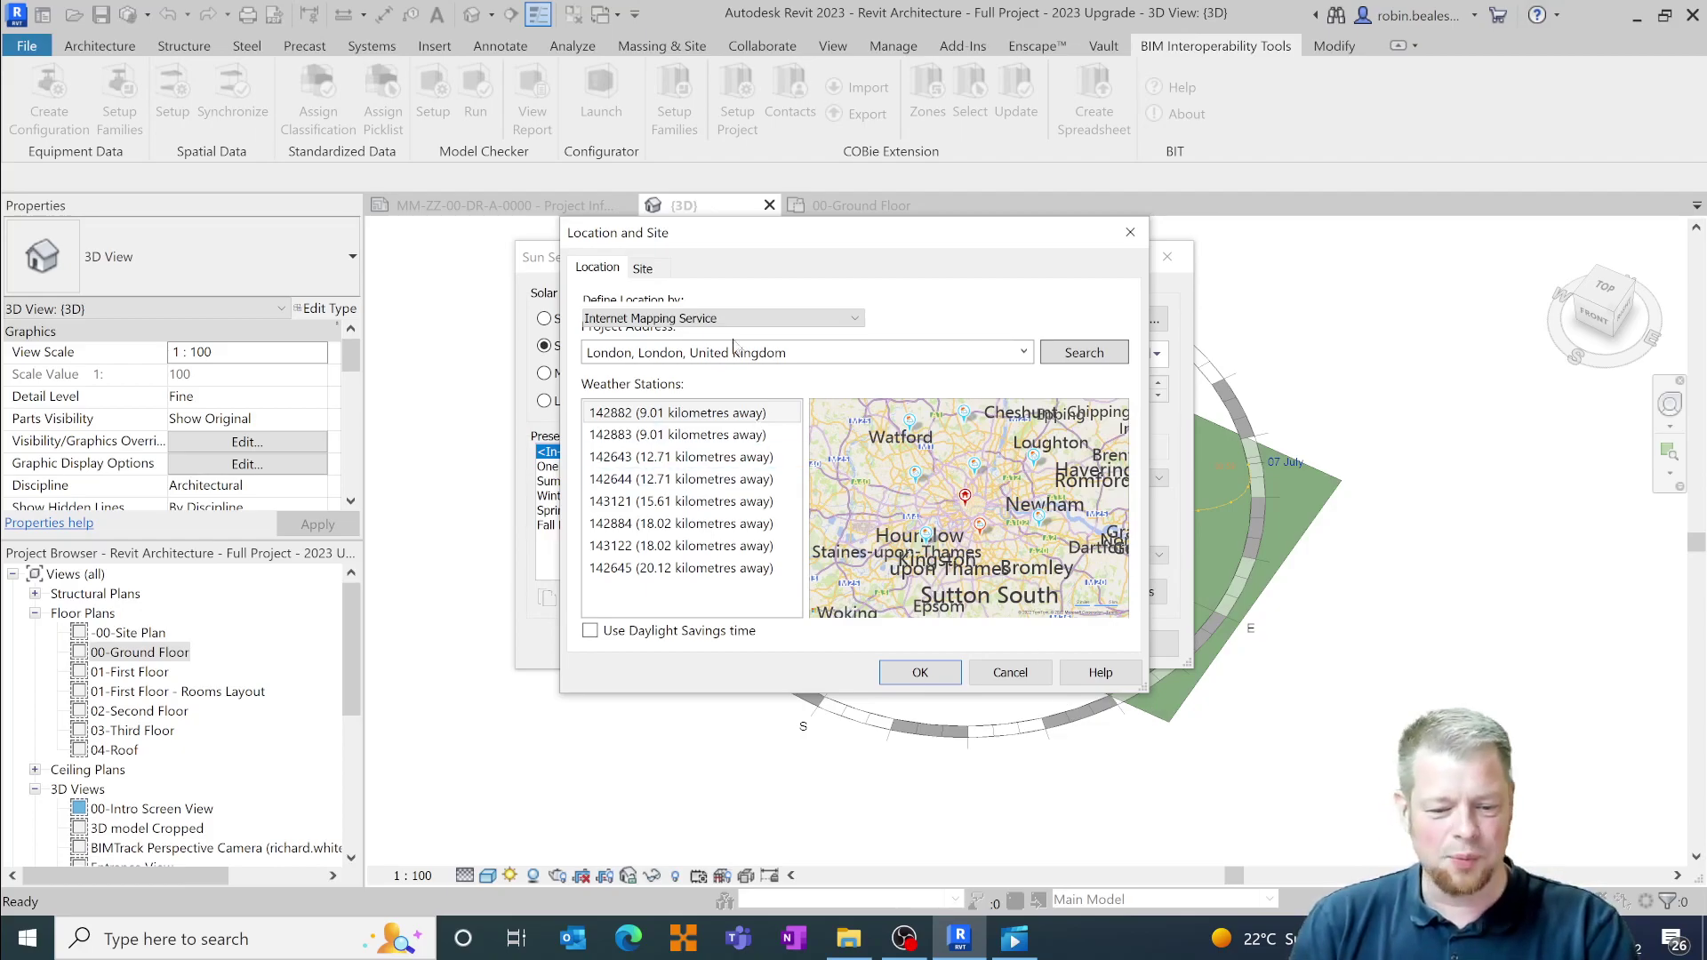
click(1011, 673)
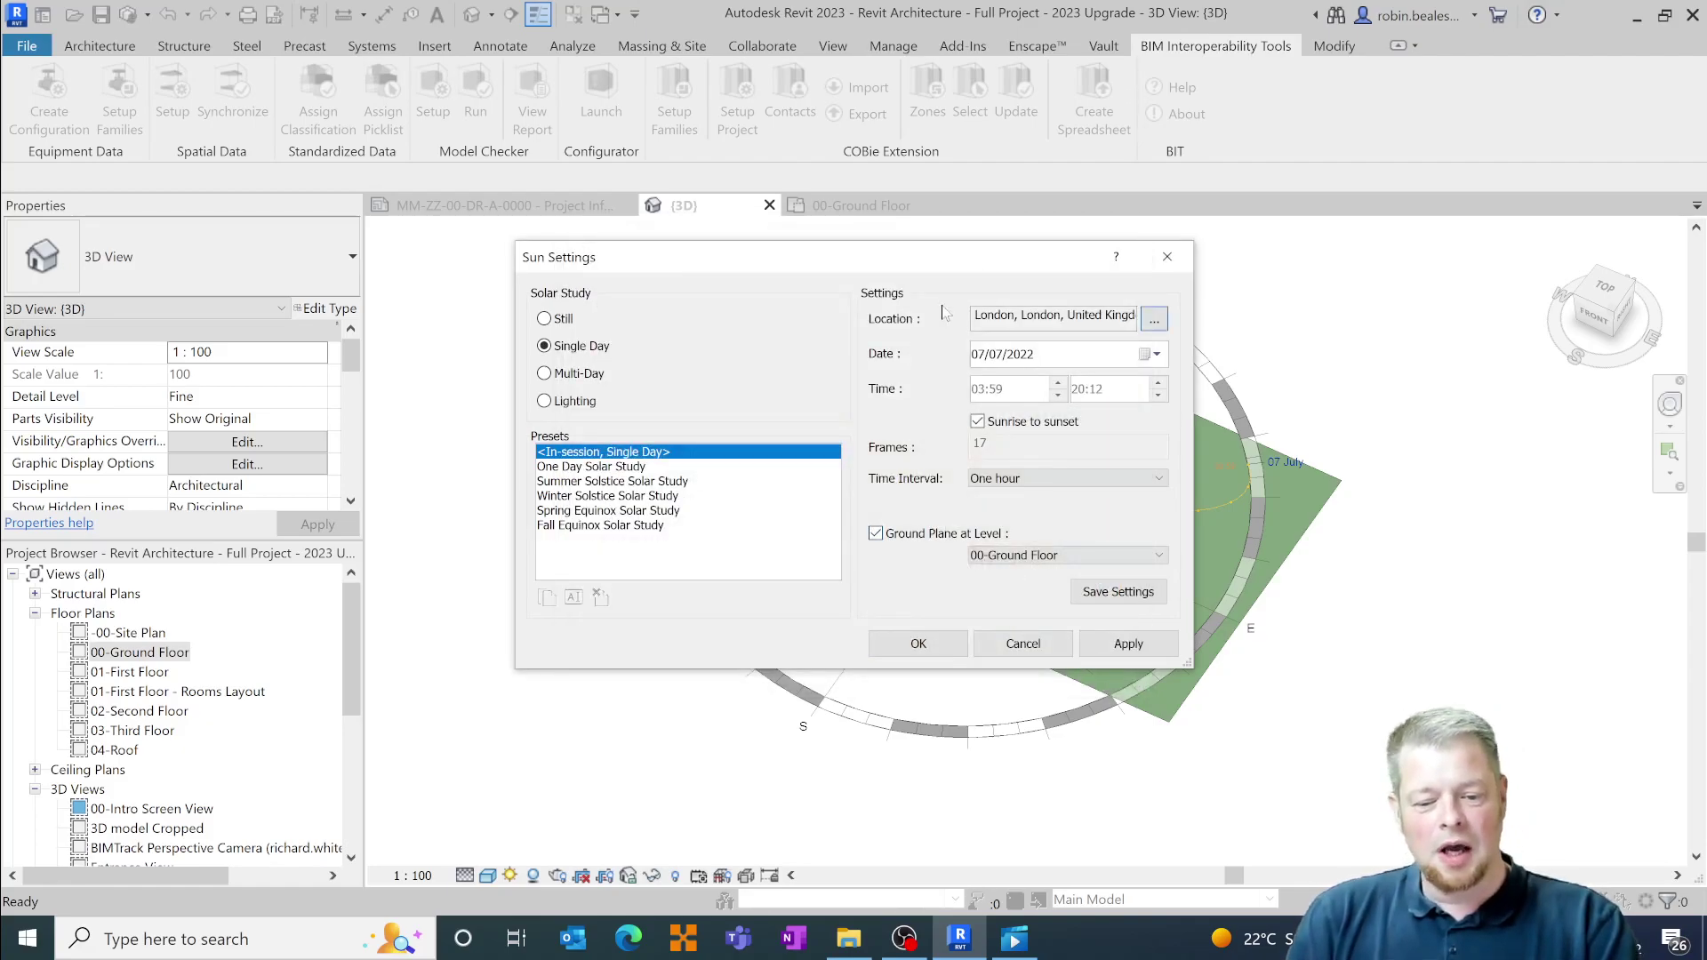
click(981, 421)
click(979, 422)
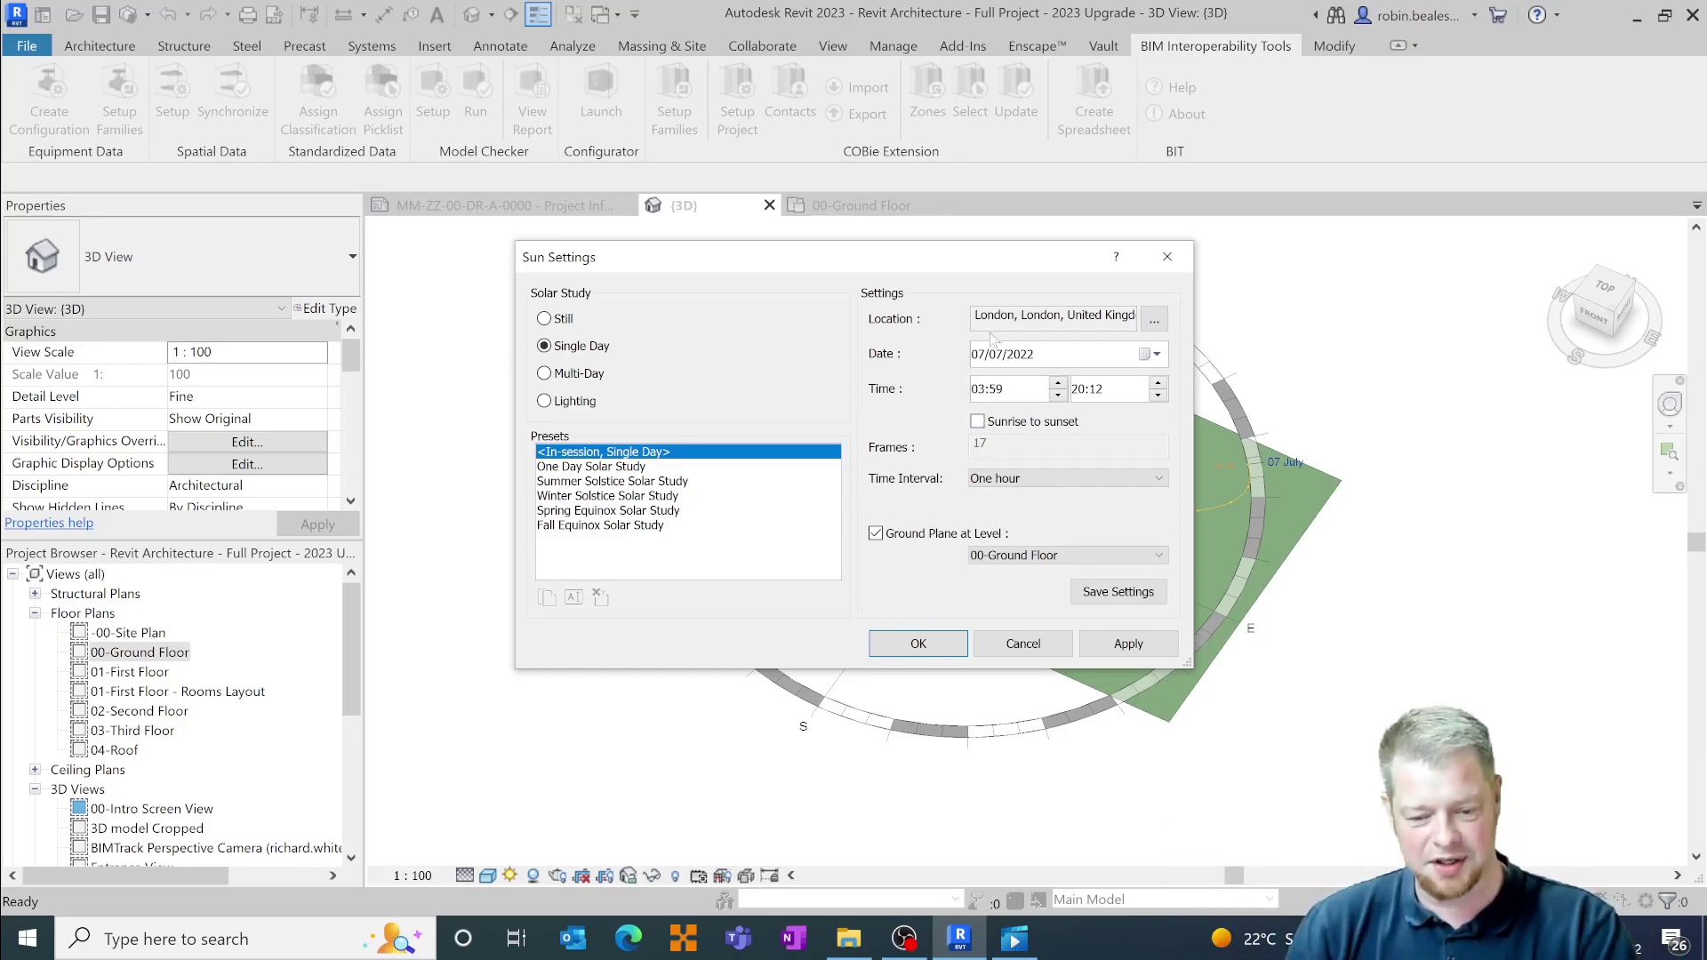
click(978, 421)
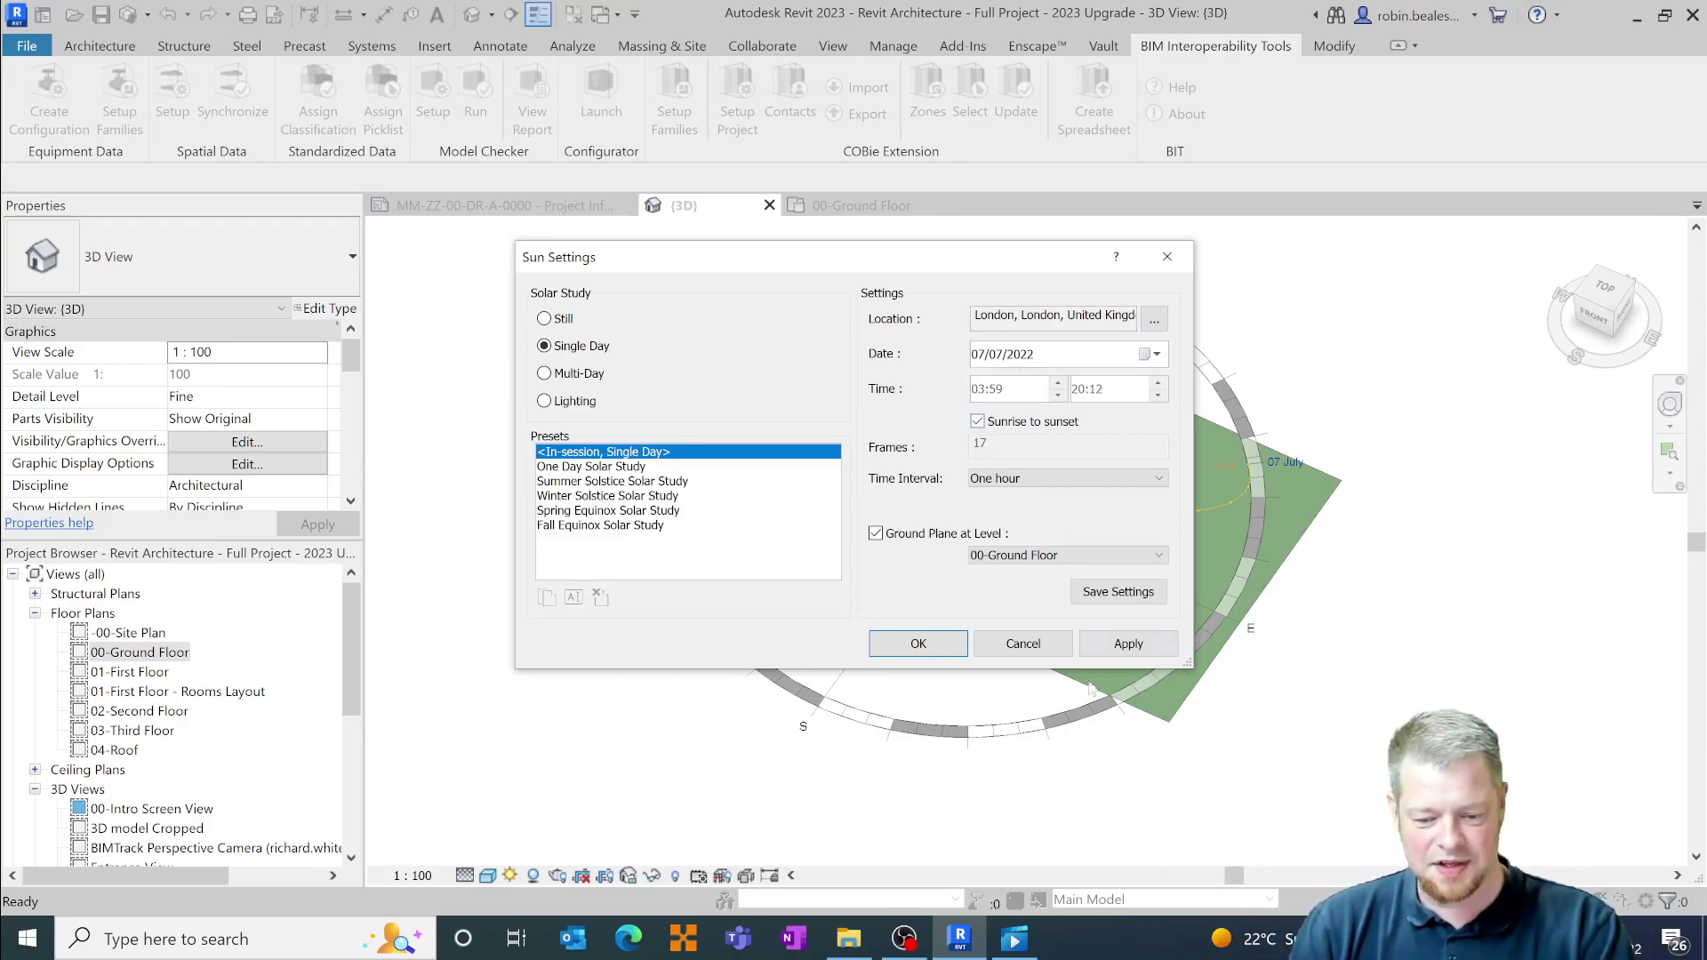
click(917, 643)
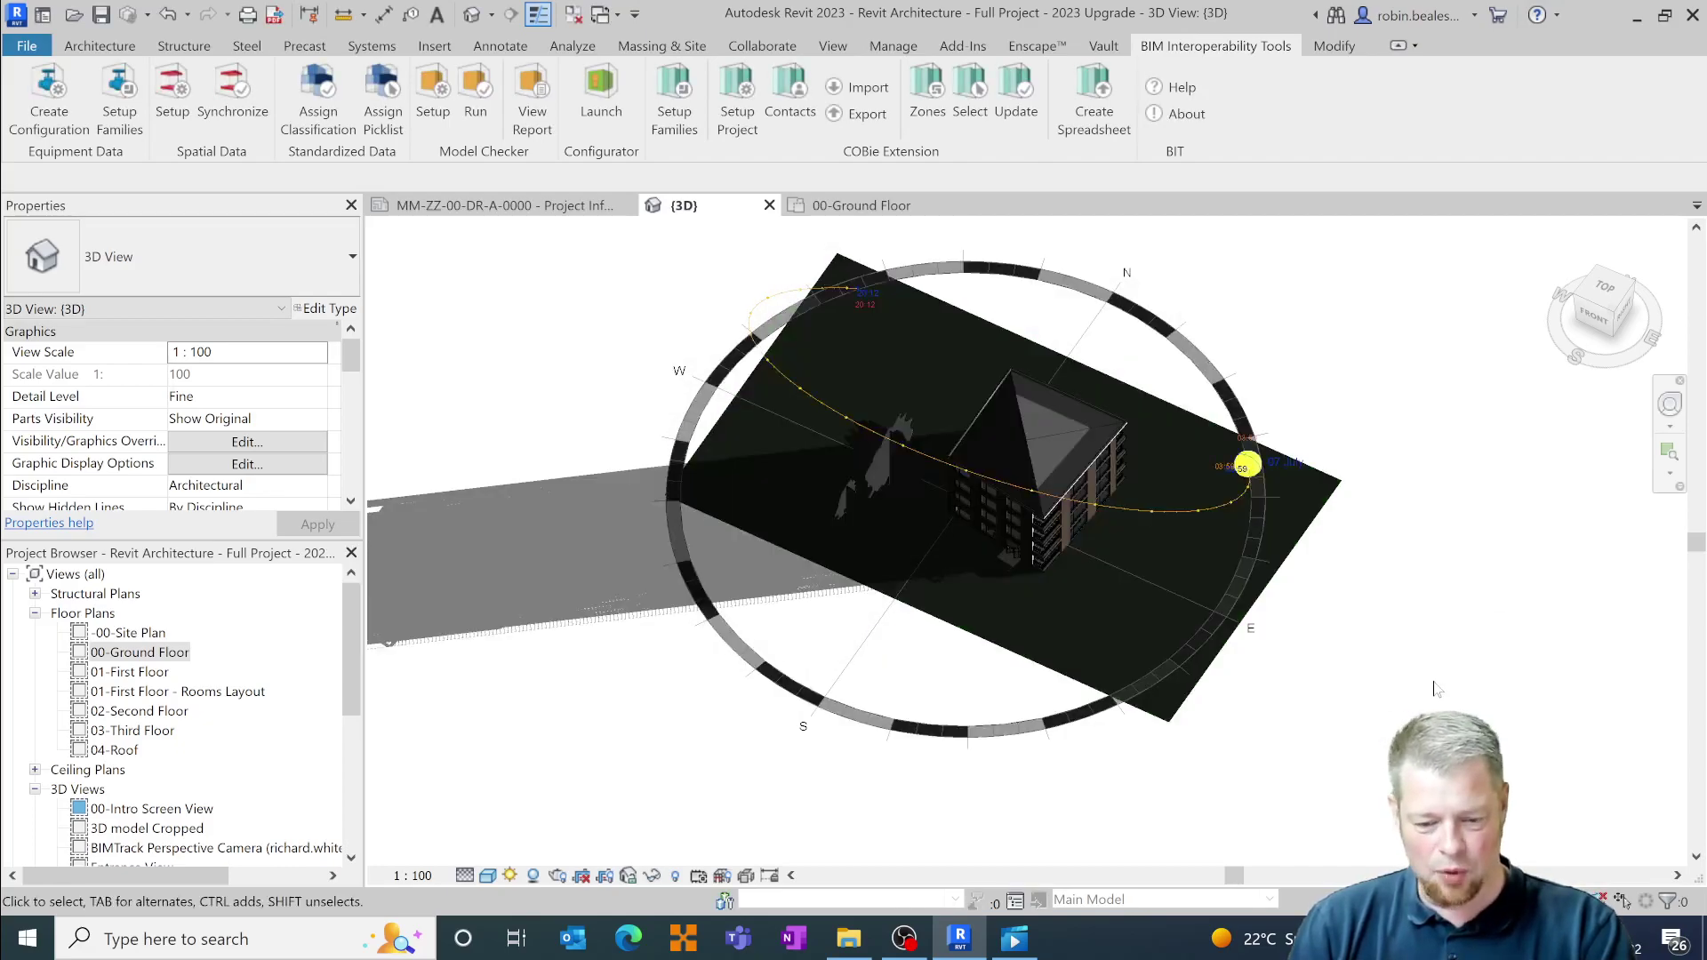
Step: Start the Solar Study mode for the 3D view and play the animation preview
shift+middle_drag(1436, 677, 918, 548)
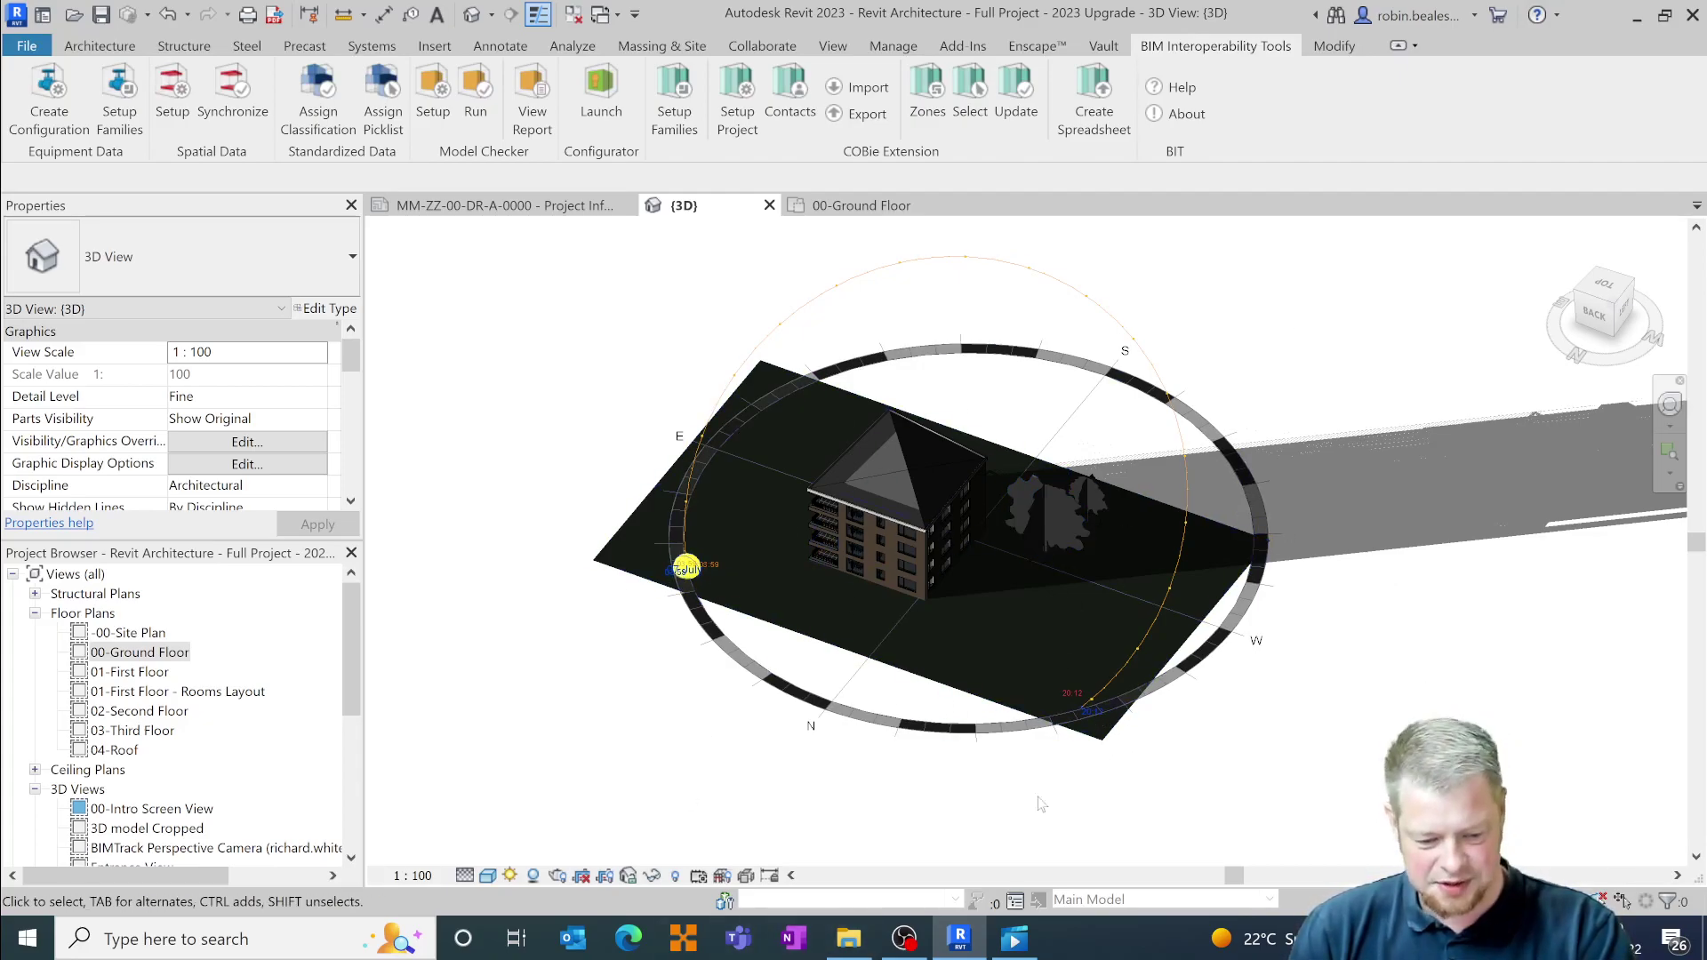
click(510, 876)
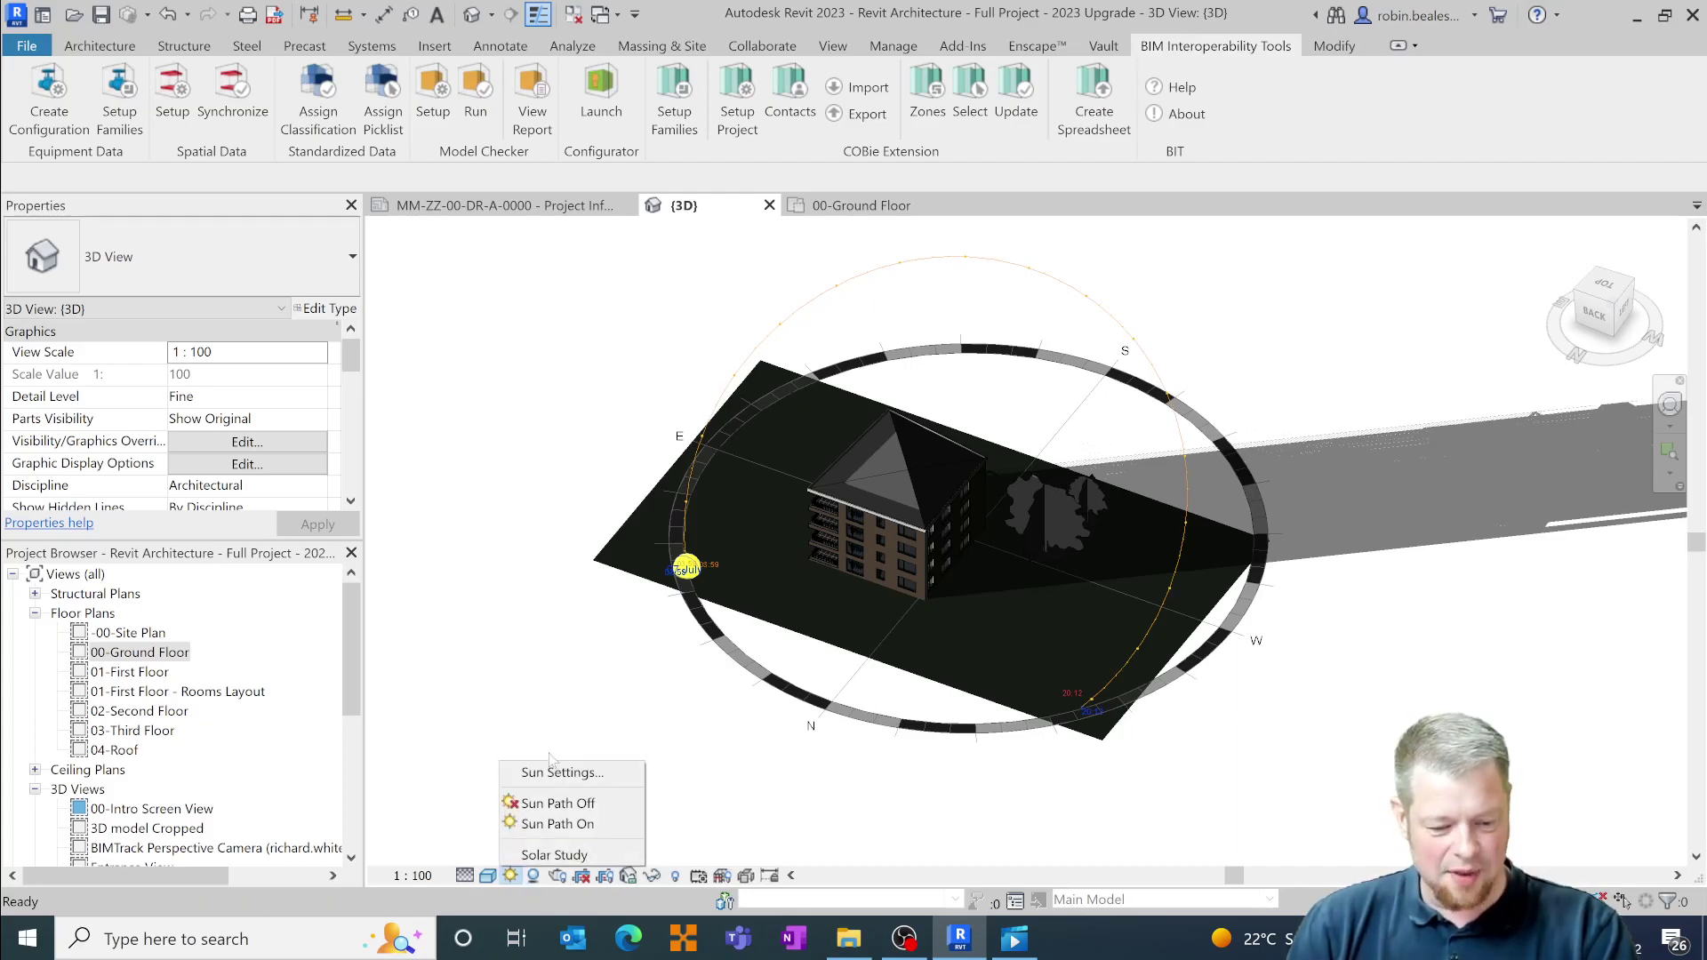
click(555, 855)
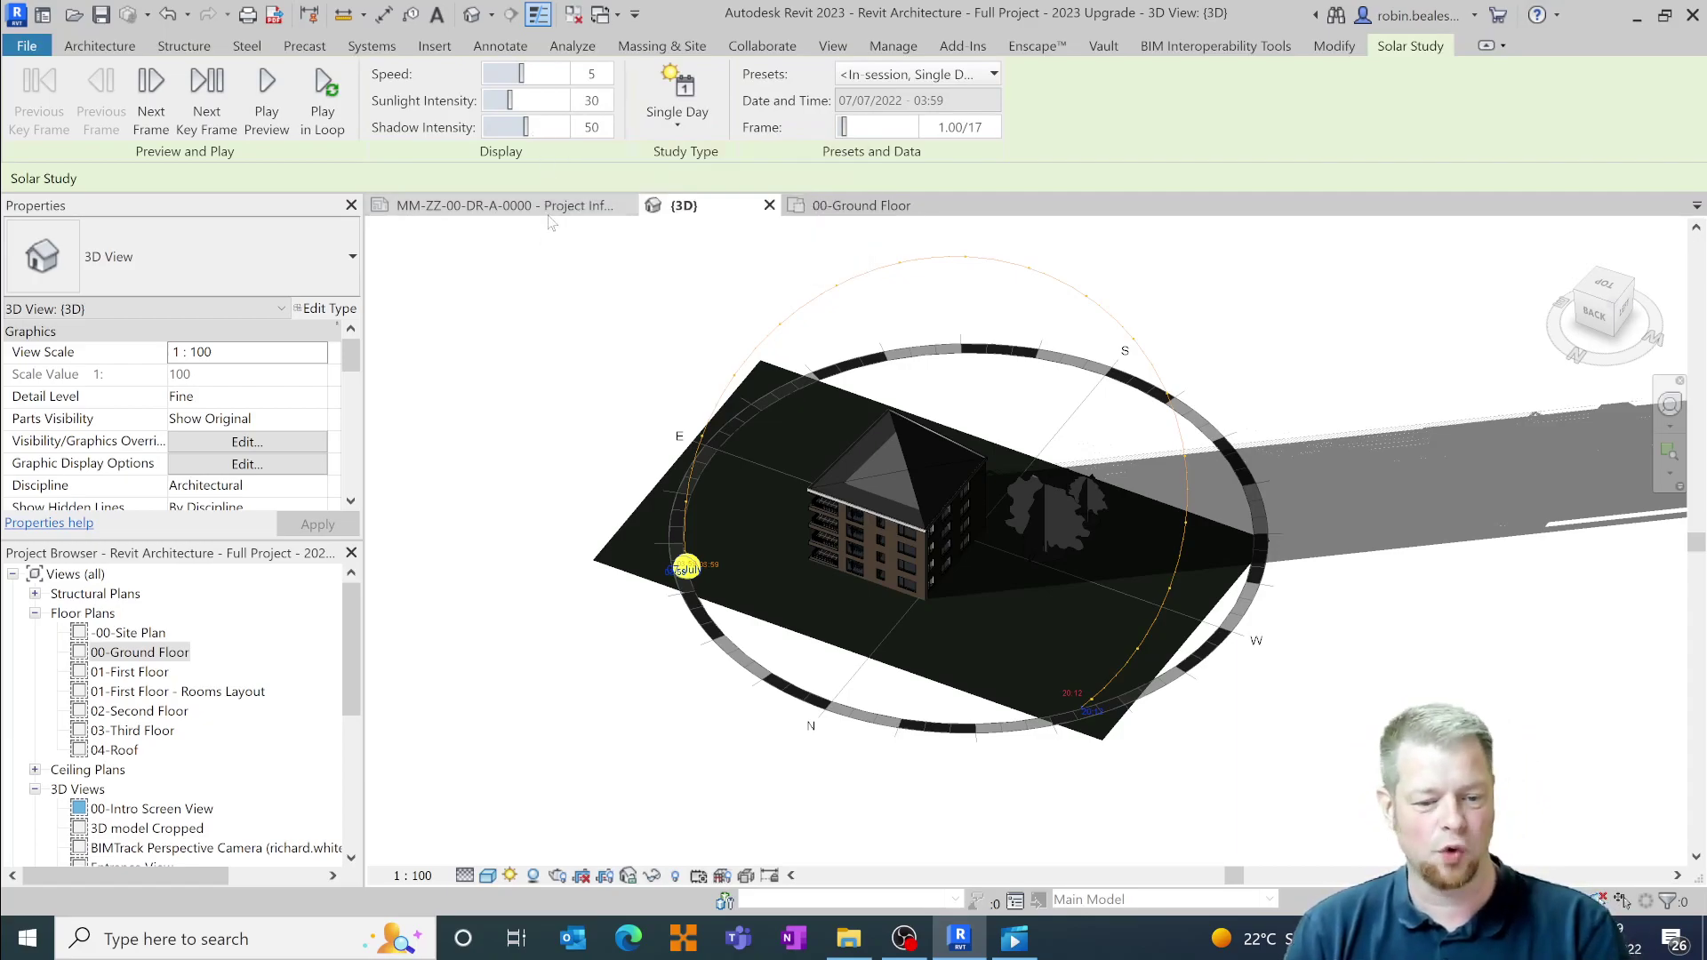
click(267, 105)
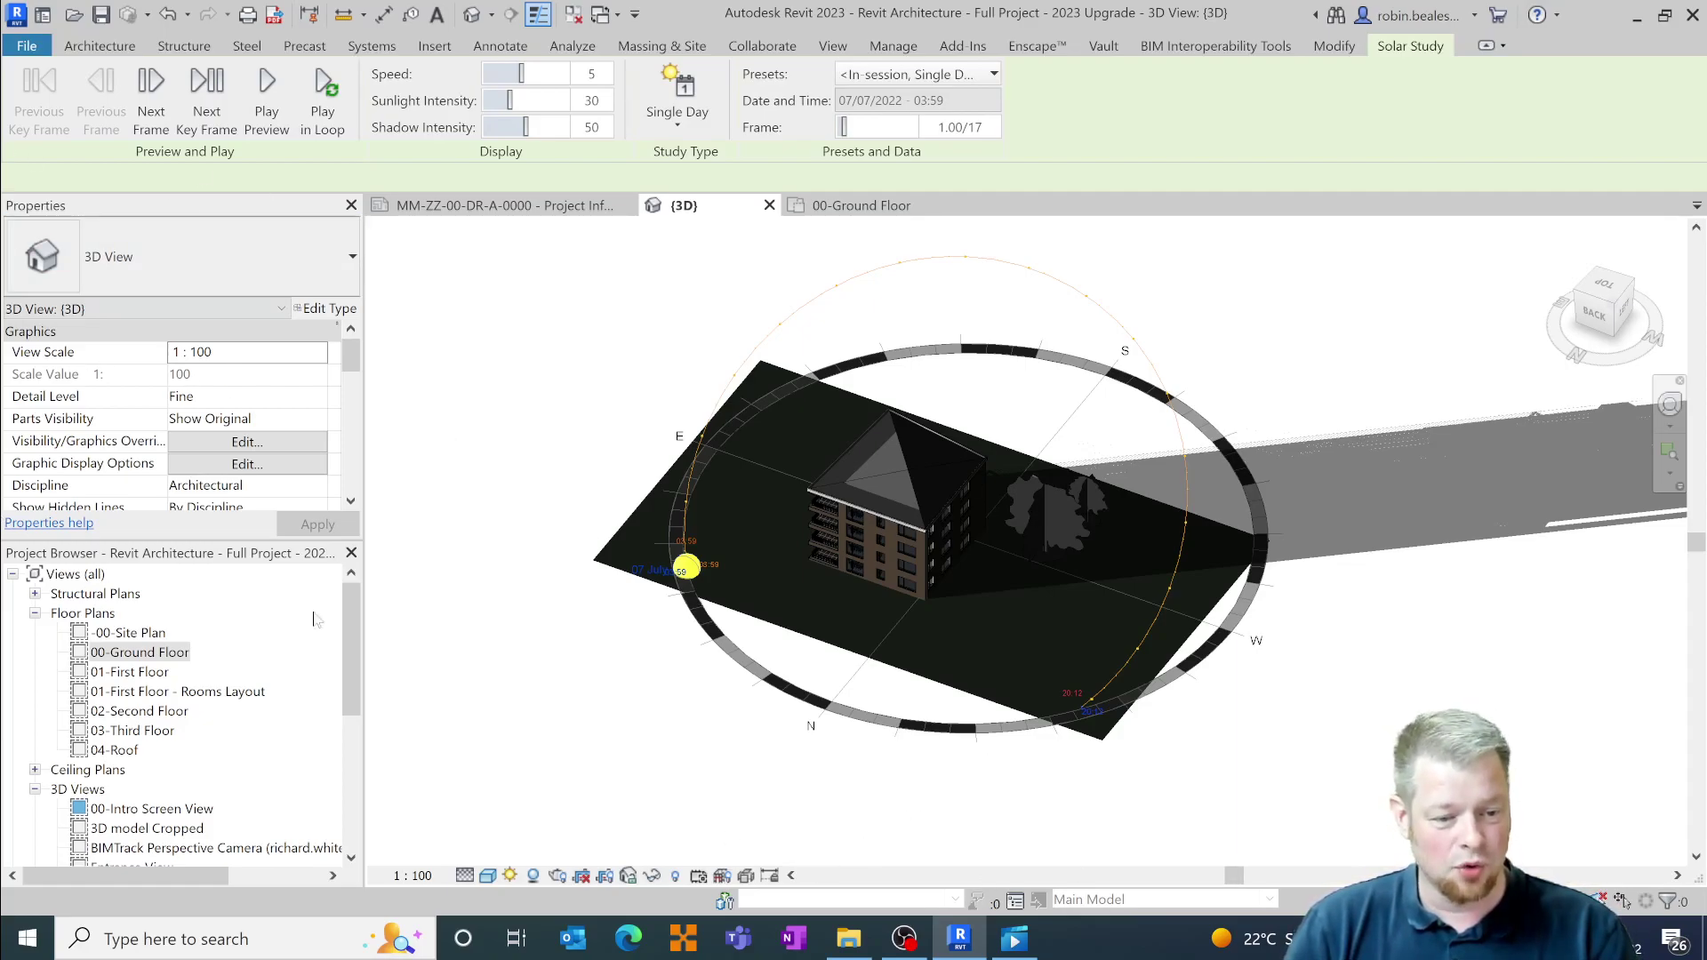
Step: Open the length and format settings for exporting the solar study animation and dismiss them without exporting
click(26, 46)
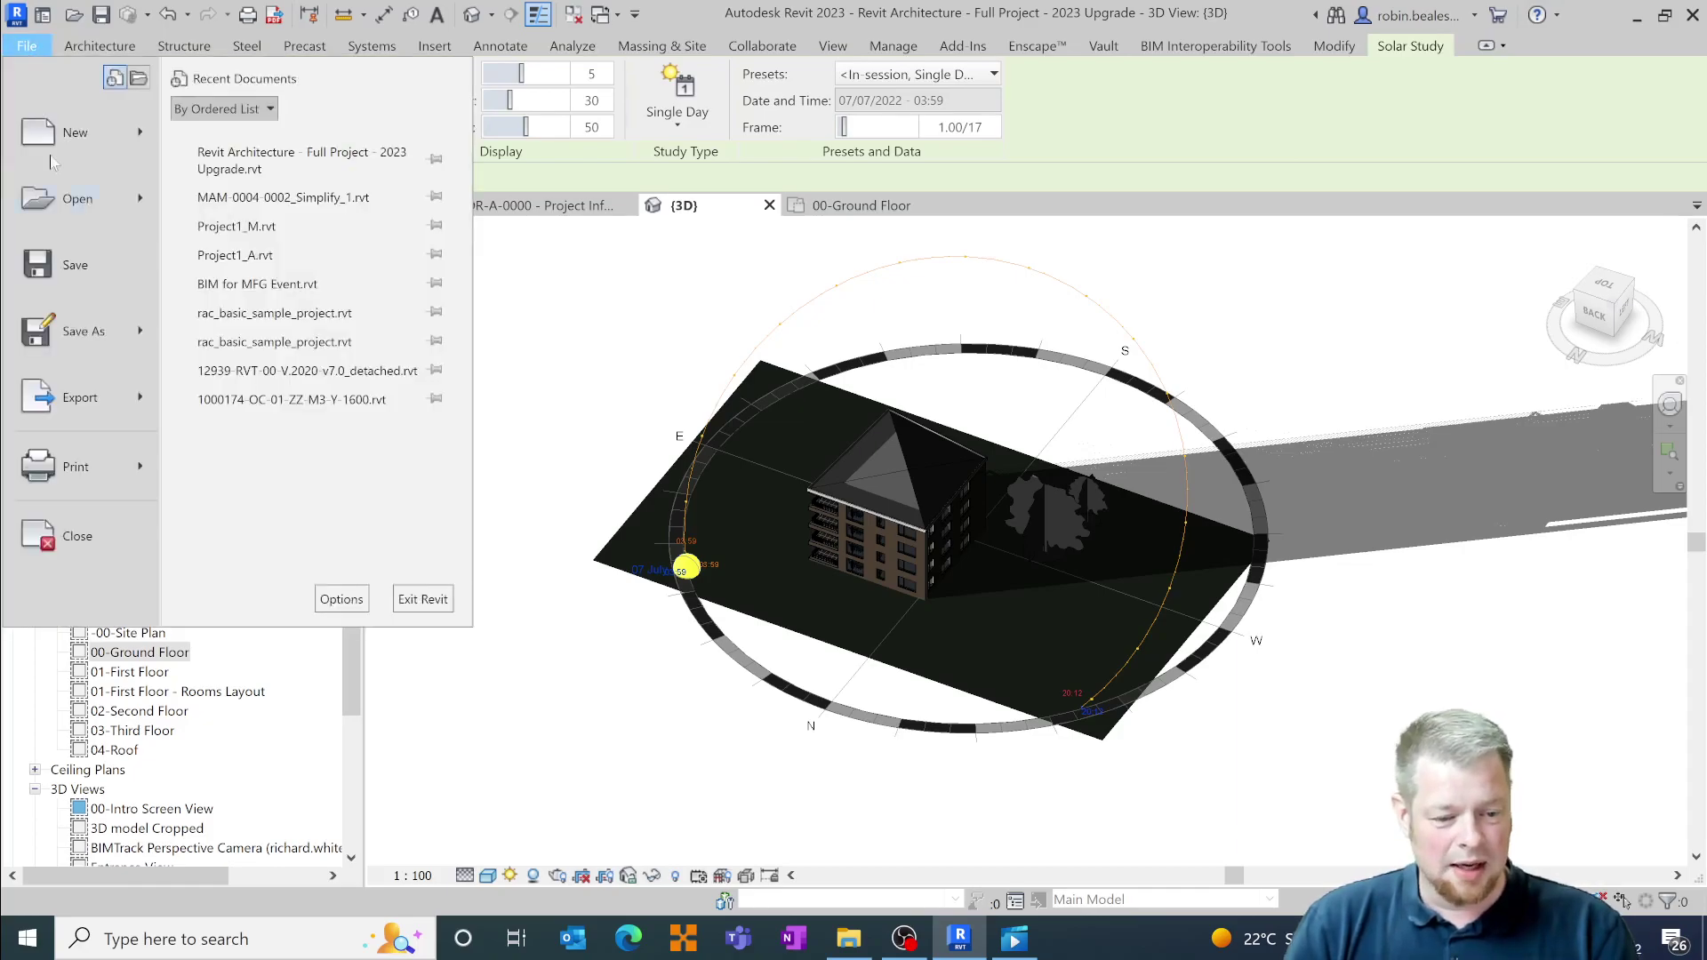
mouse_move(96, 405)
scroll(321, 569, down, 3)
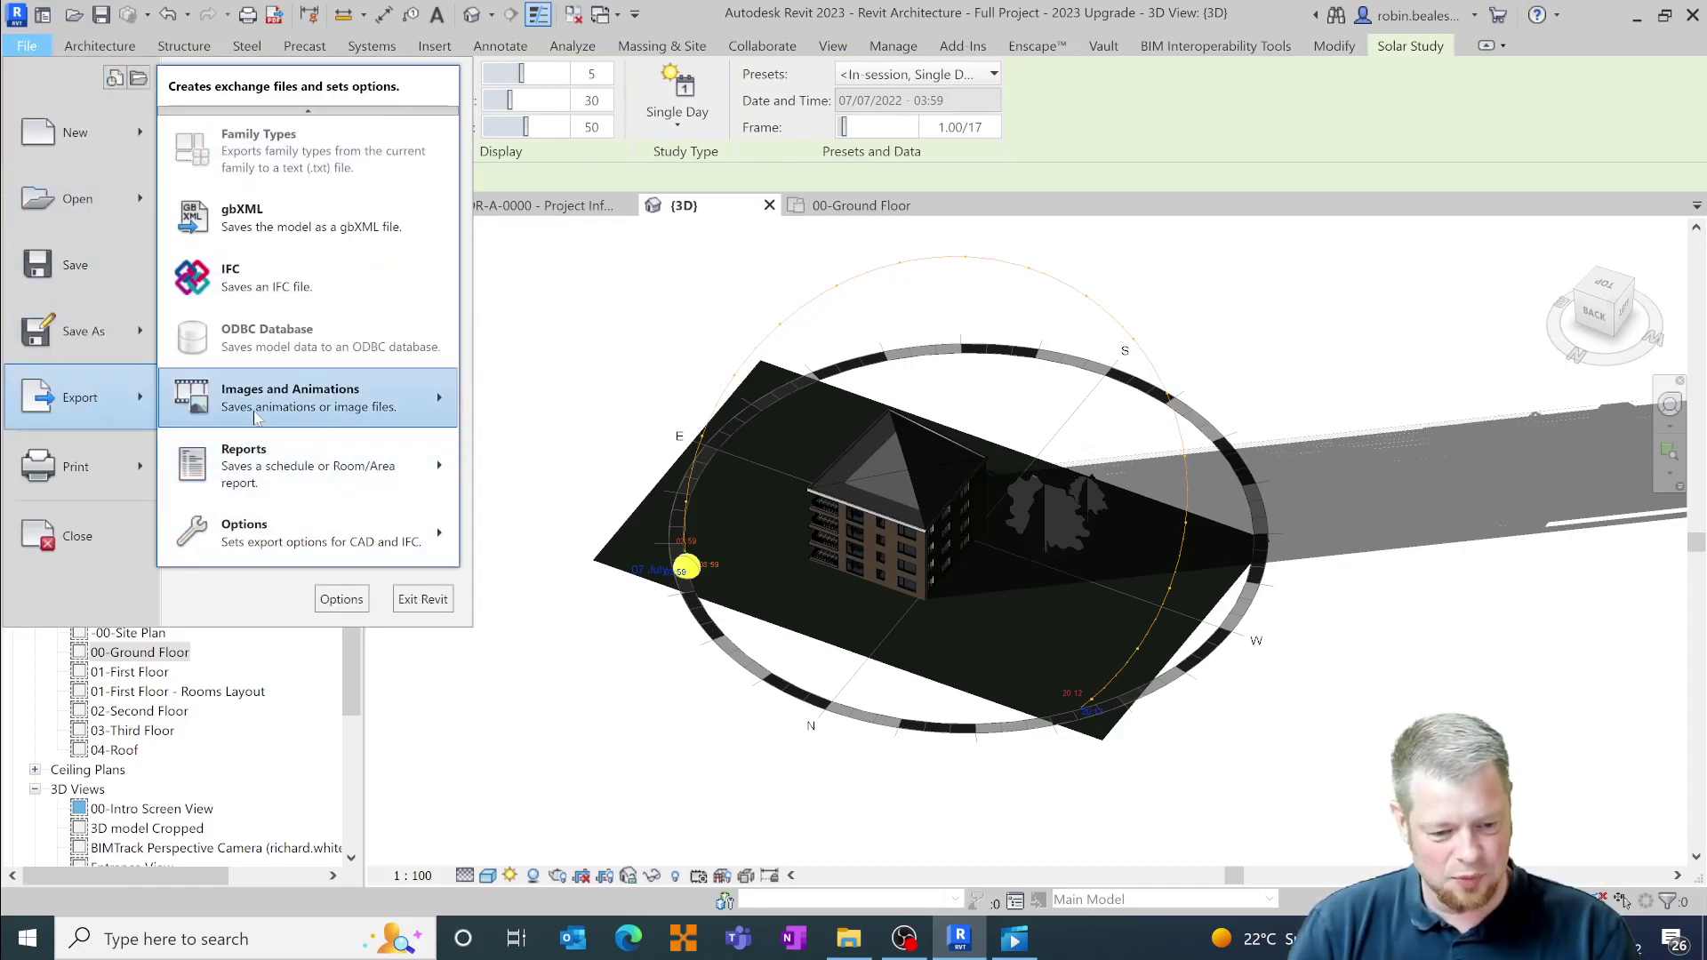
mouse_move(300, 413)
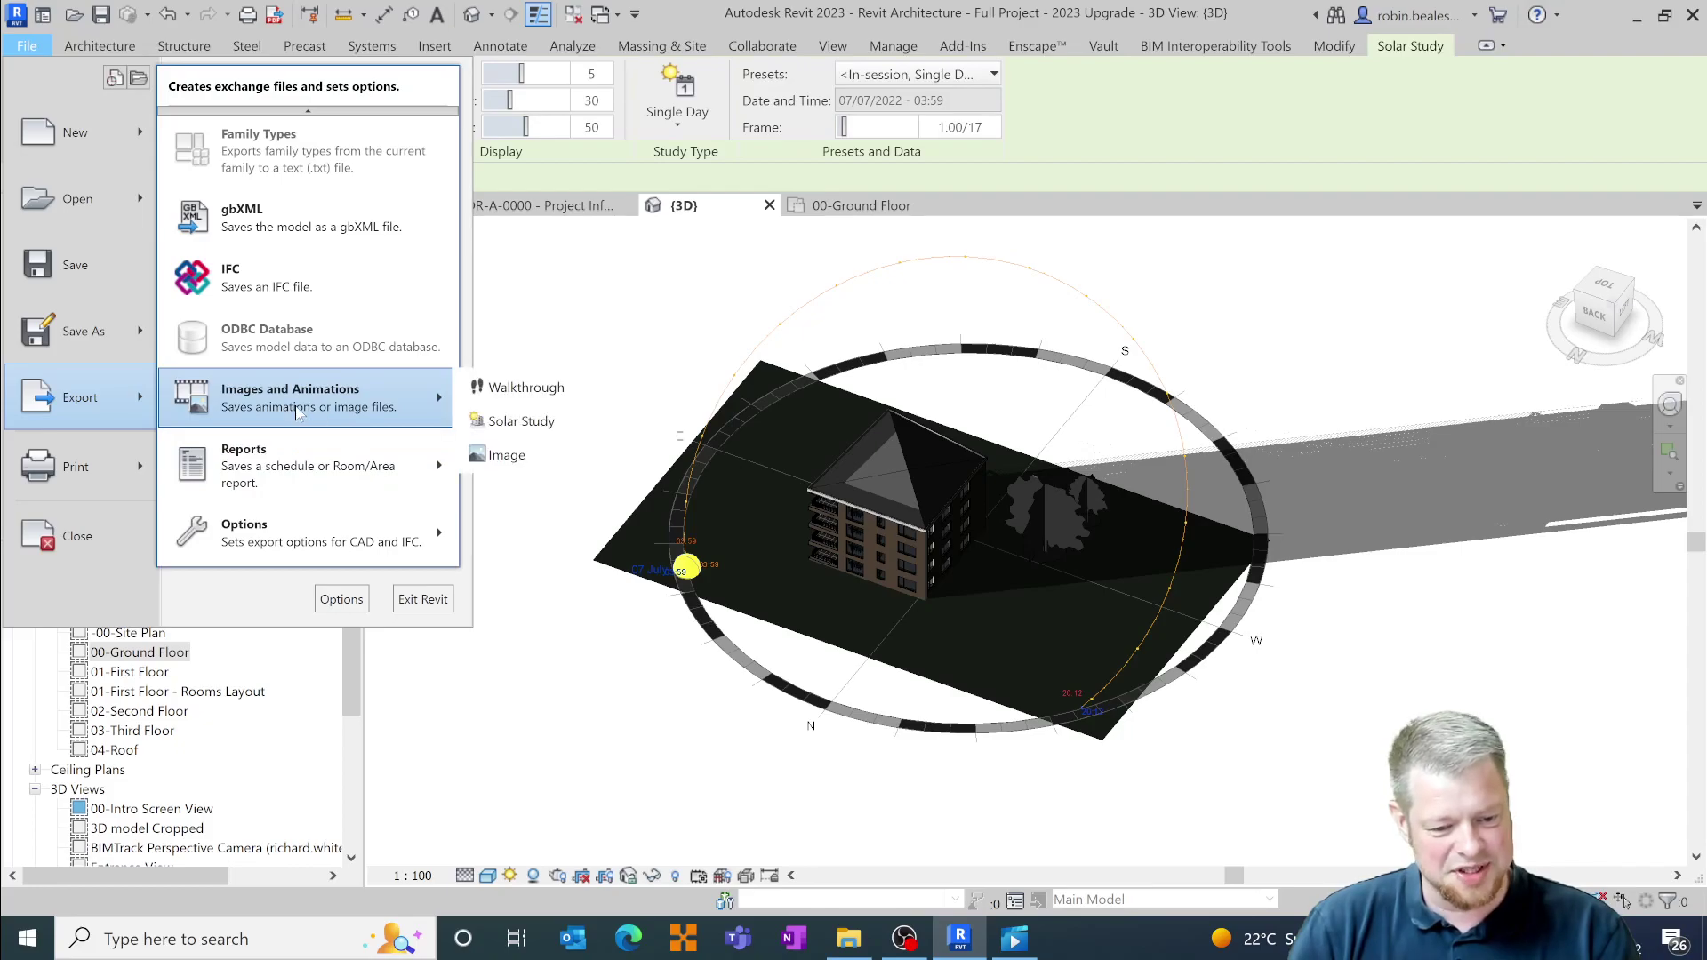
click(518, 423)
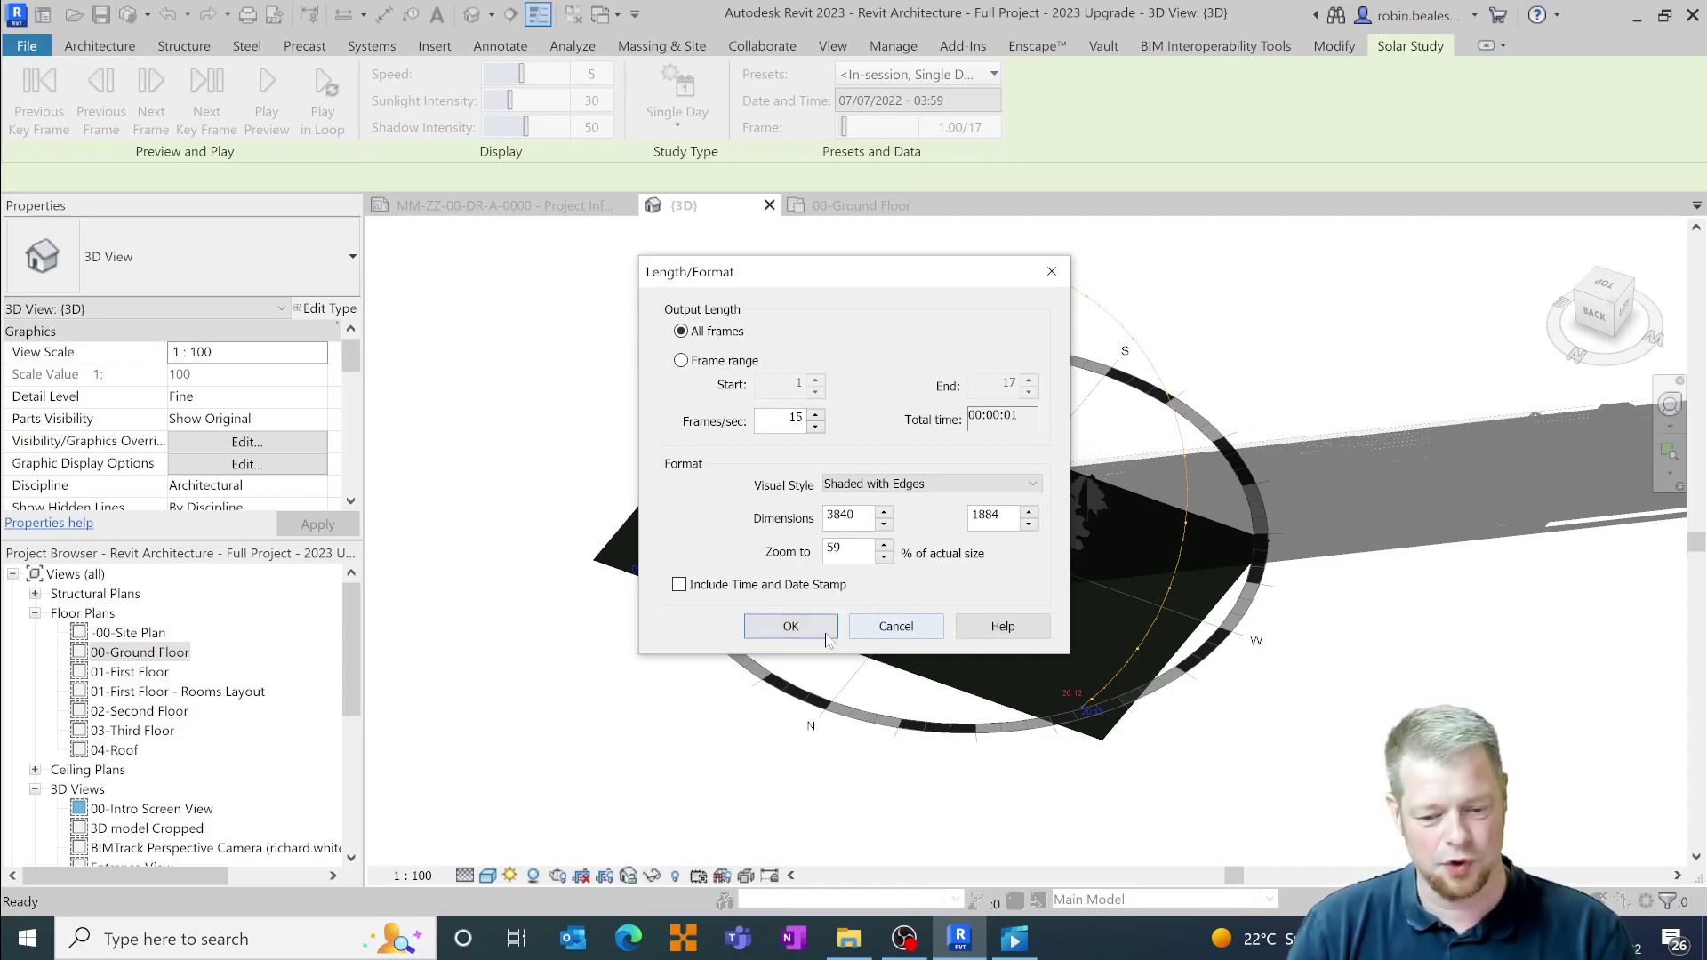
click(906, 628)
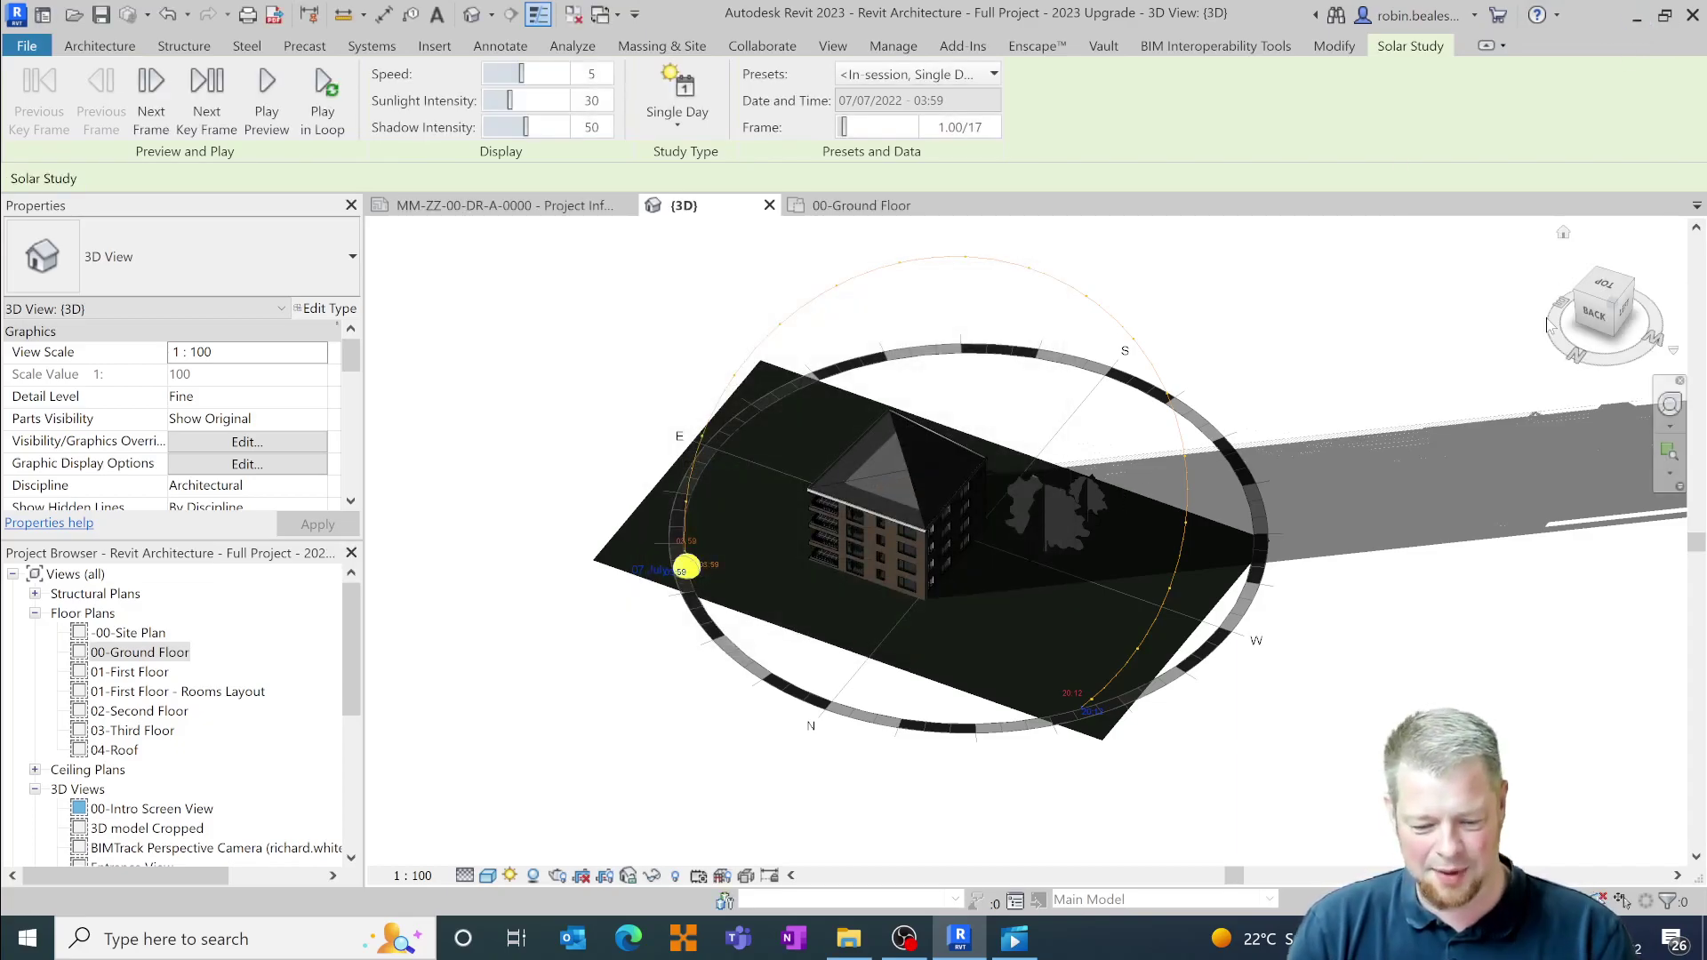
Step: Switch to the desktop and play the exported video "Revit Architecture - Solar Study Short" in the video player
click(1637, 18)
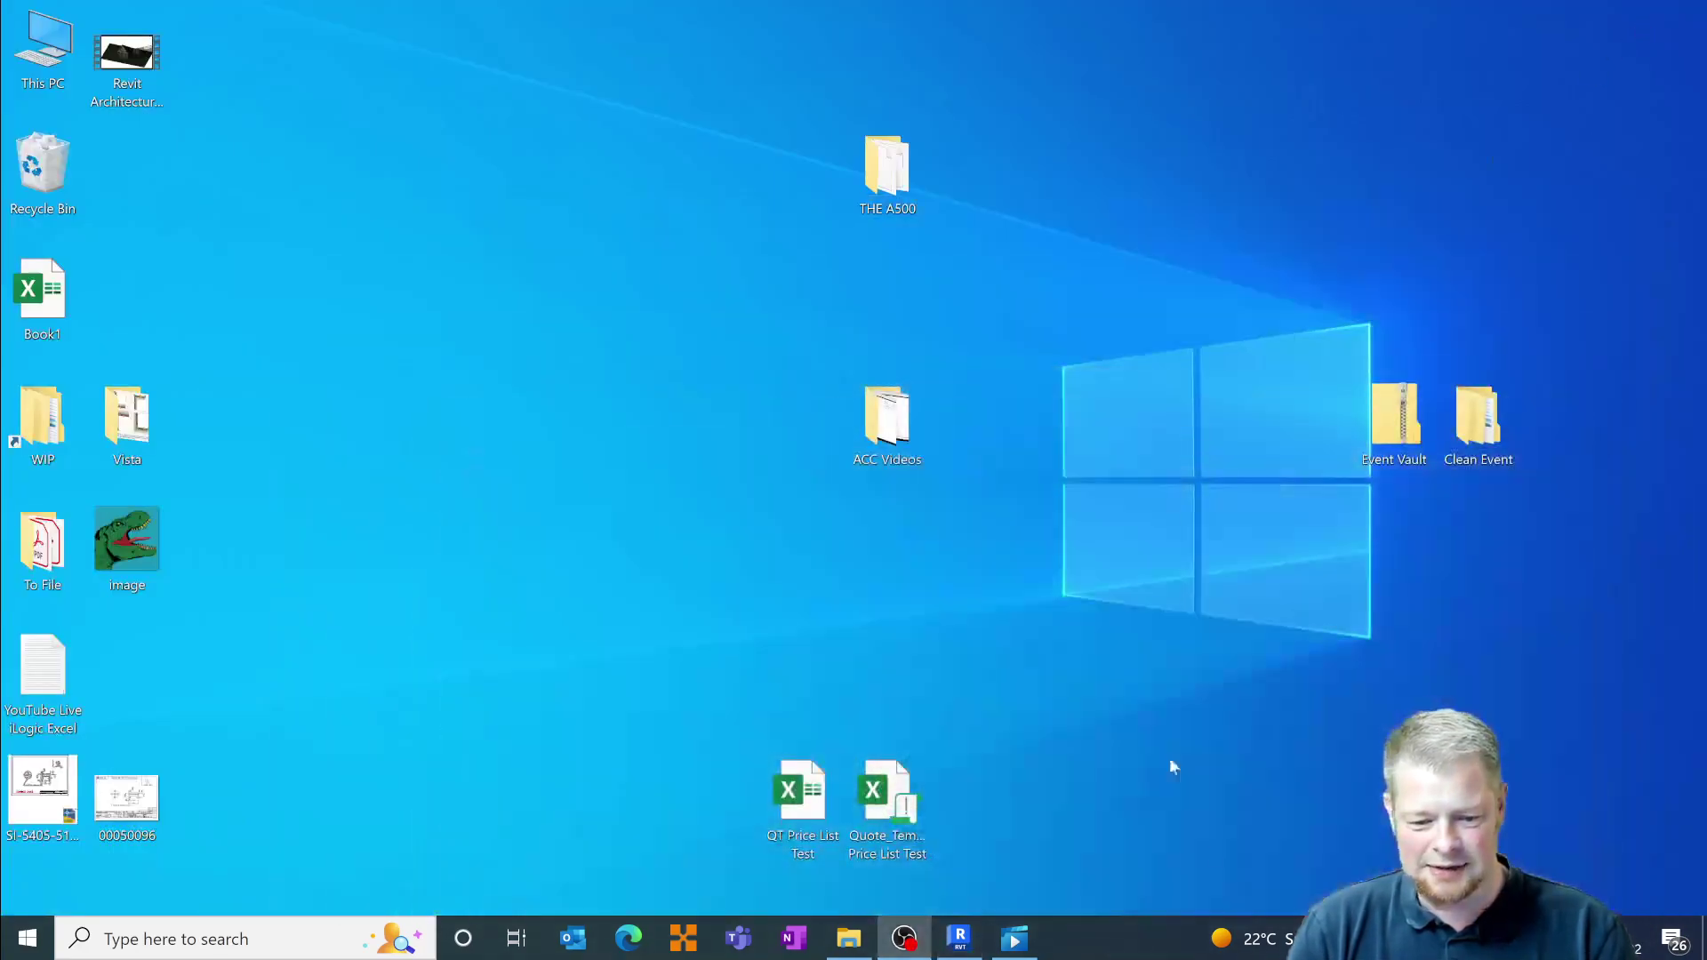
double_click(142, 64)
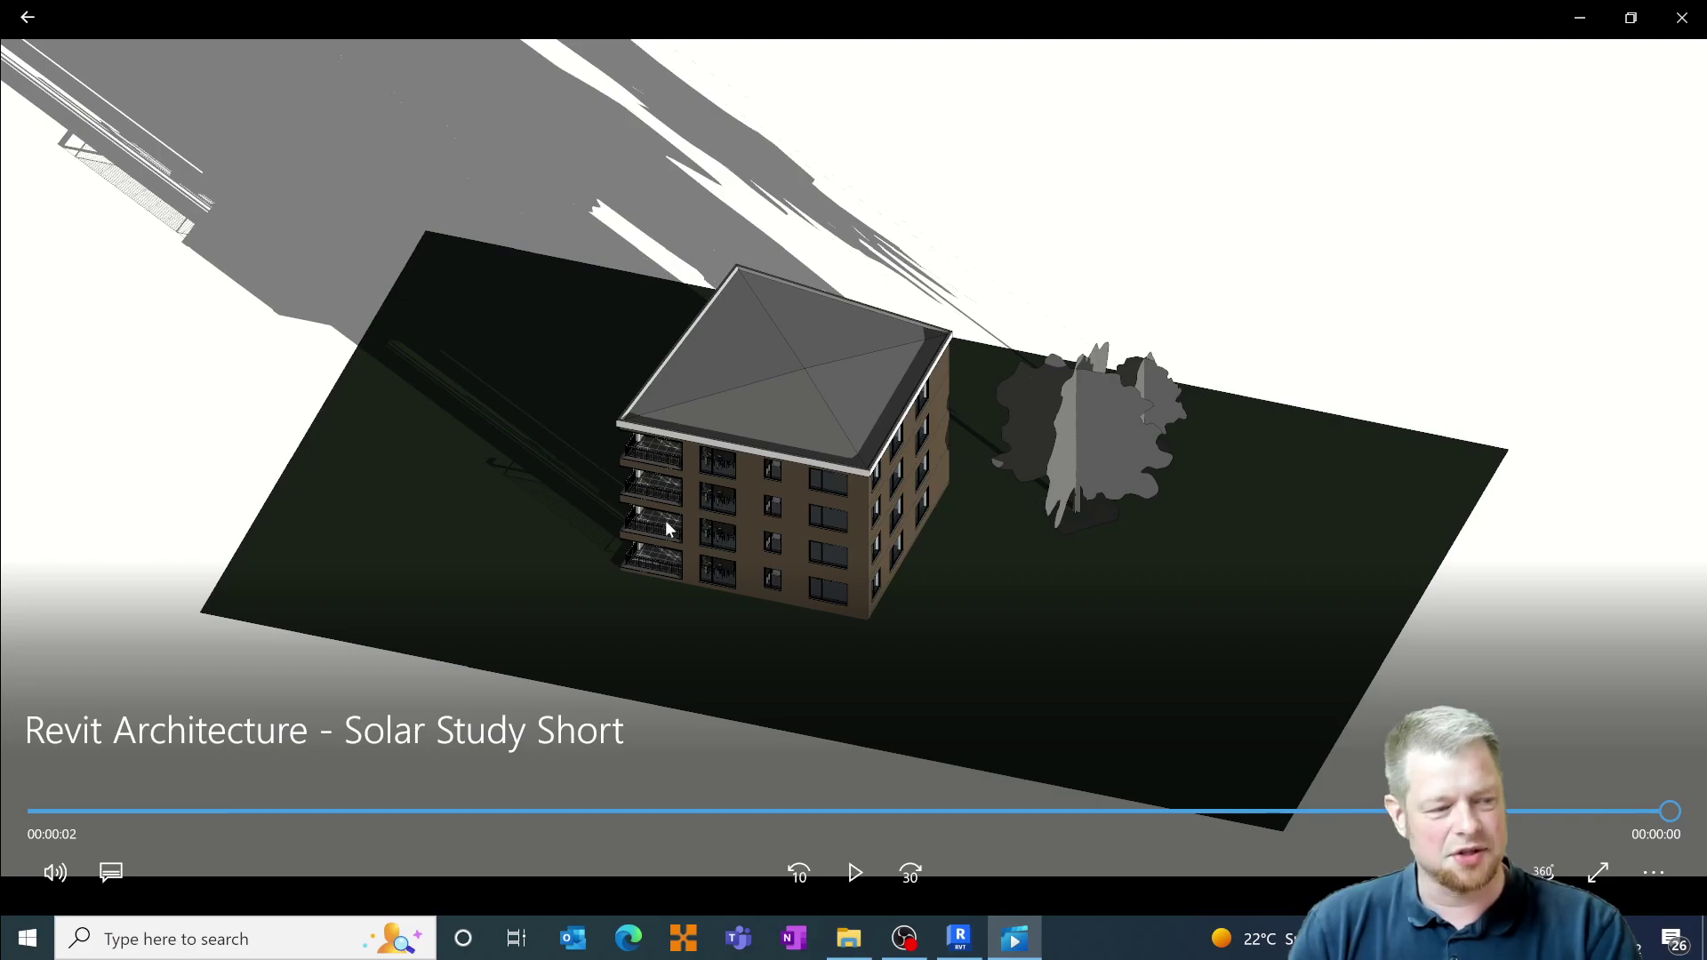
click(856, 874)
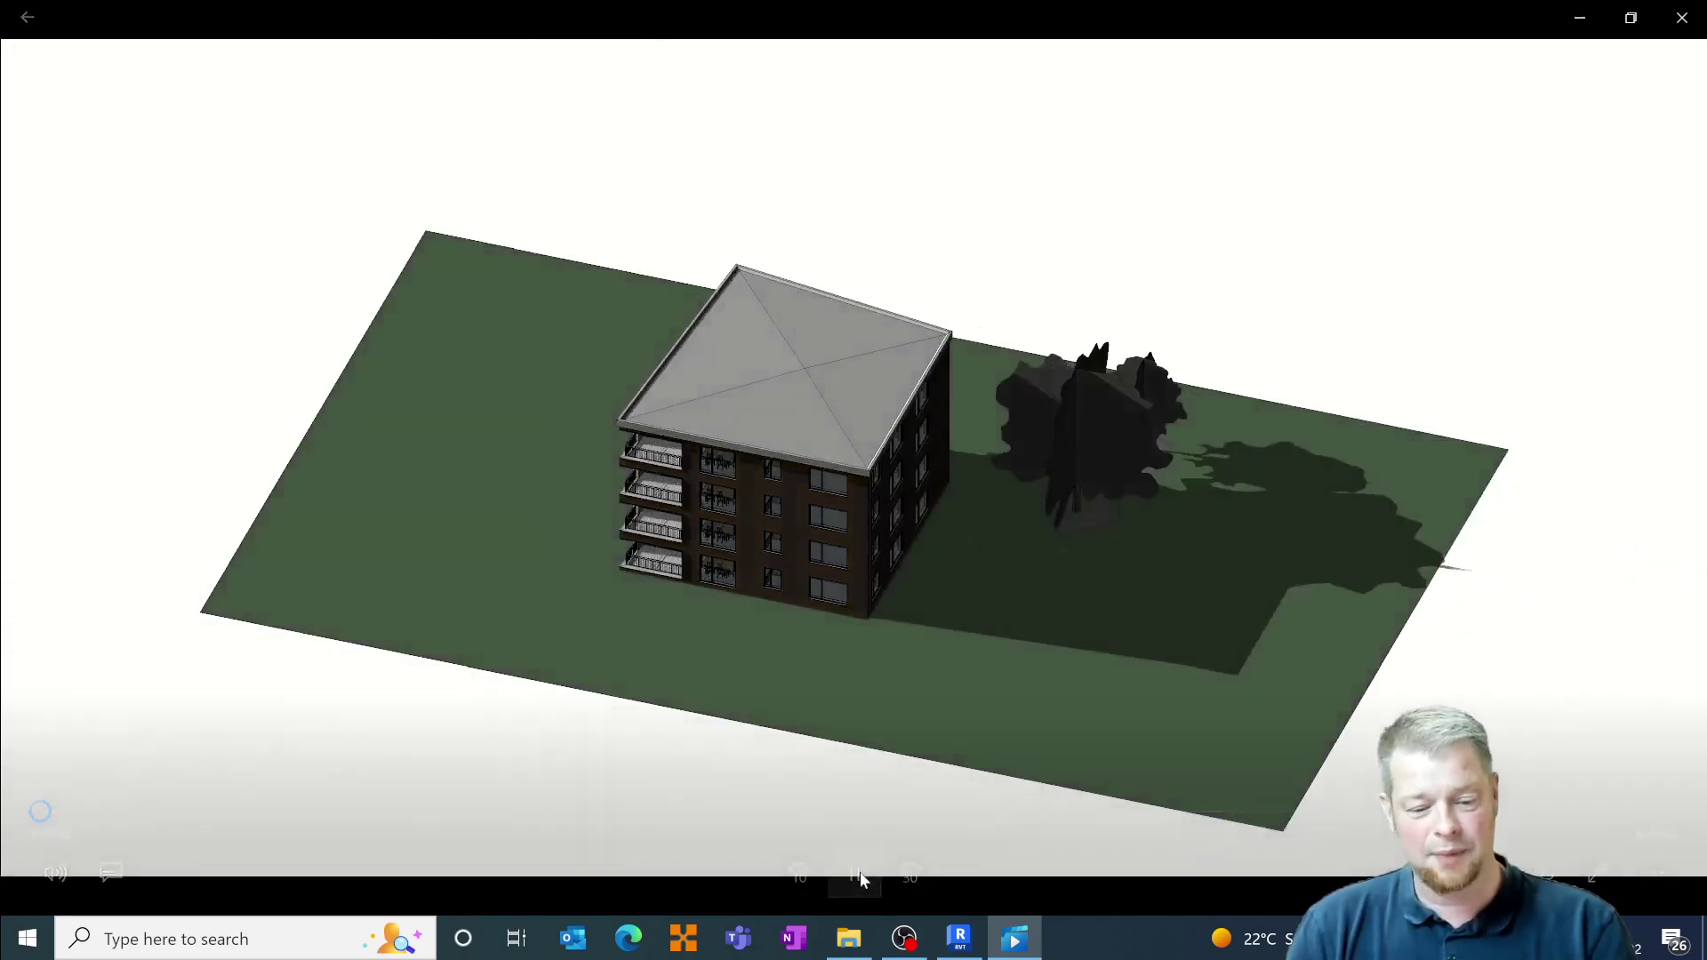